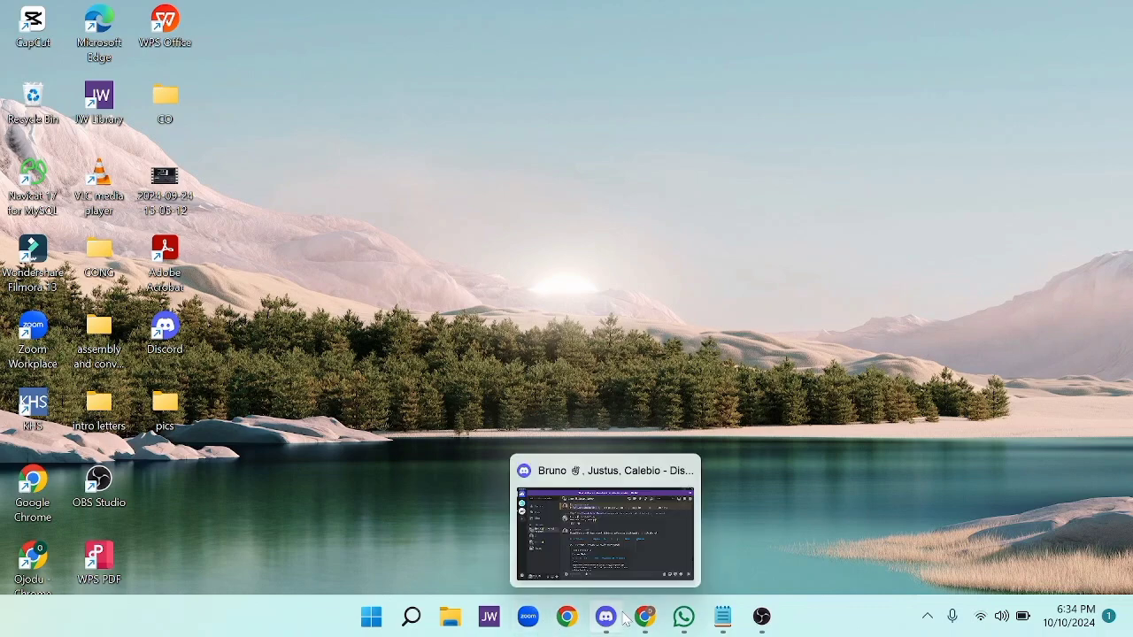
# Switch to Chrome, open the Azure portal from the Learn exercise page, and start creating a resource.
pyautogui.moveTo(648, 619)
pyautogui.click(645, 522)
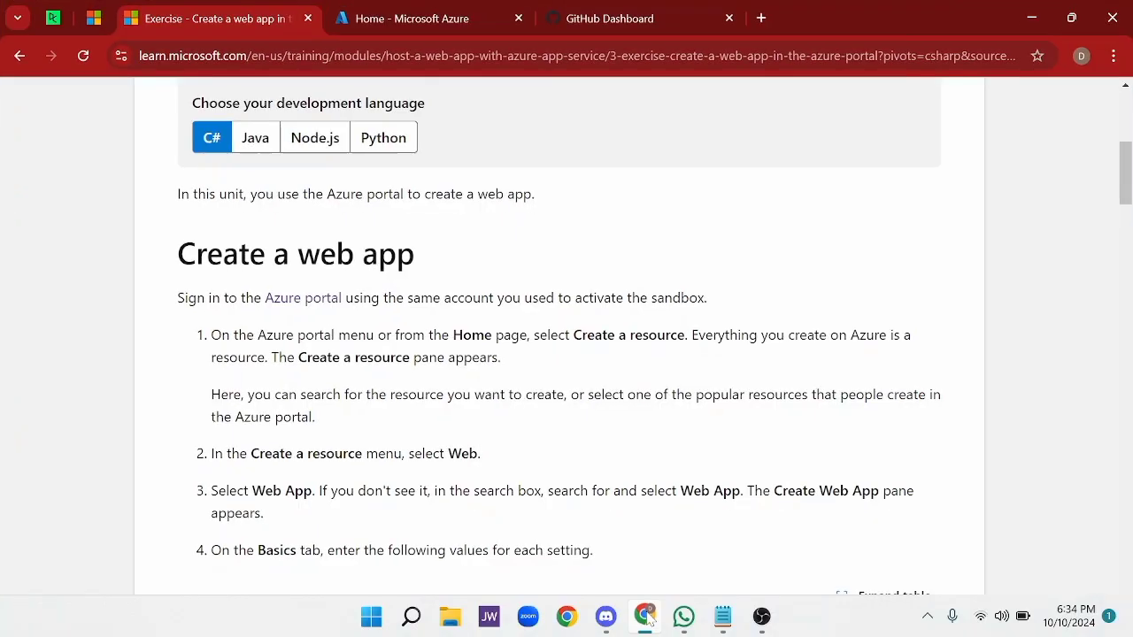
pyautogui.click(303, 301)
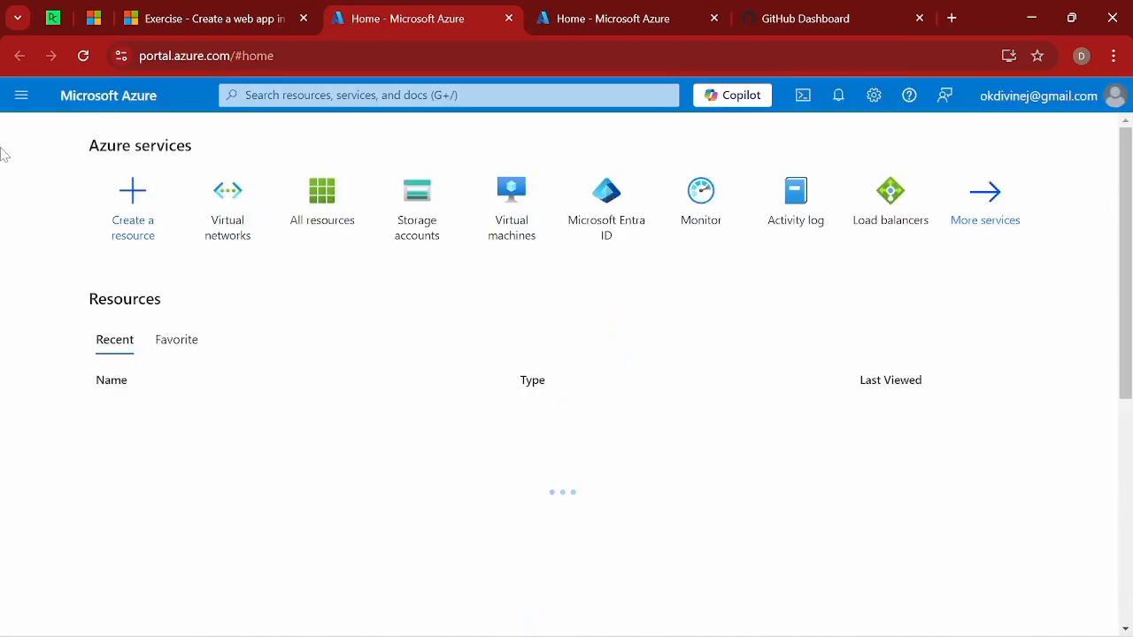
pyautogui.click(21, 98)
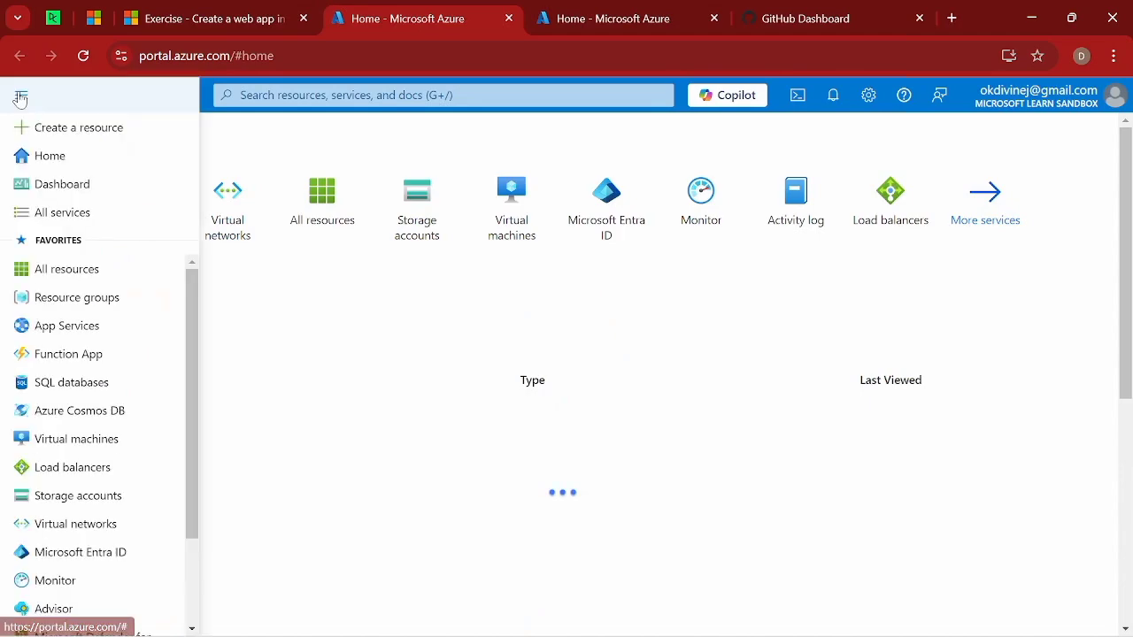
pyautogui.click(65, 130)
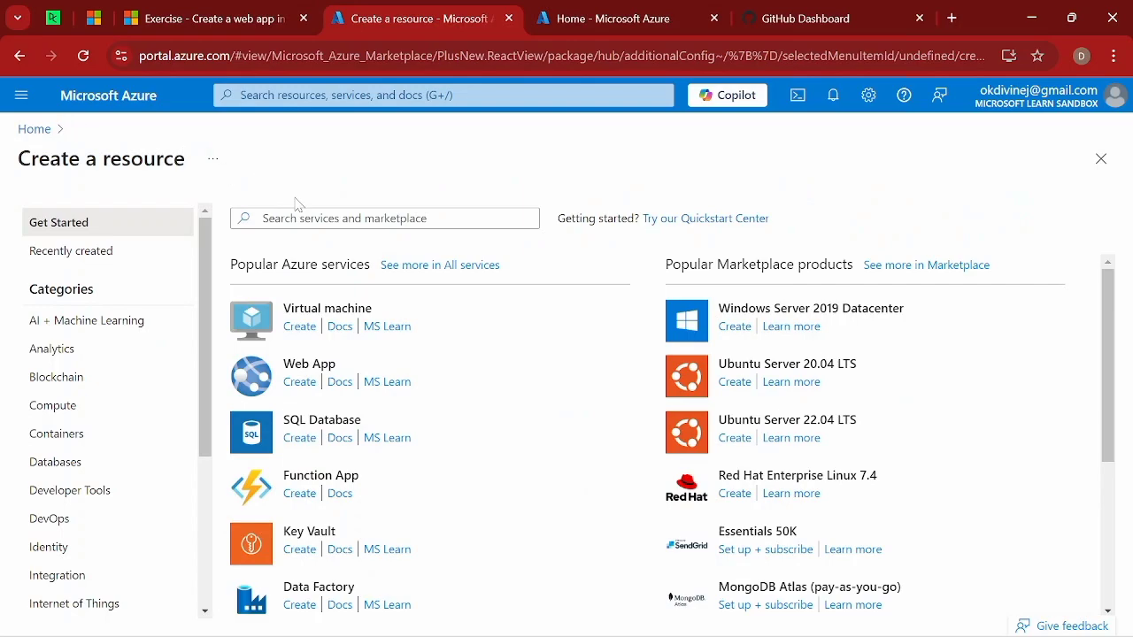
# Search the marketplace for "static web app" and start creating a Microsoft Static Web App.
pyautogui.click(384, 219)
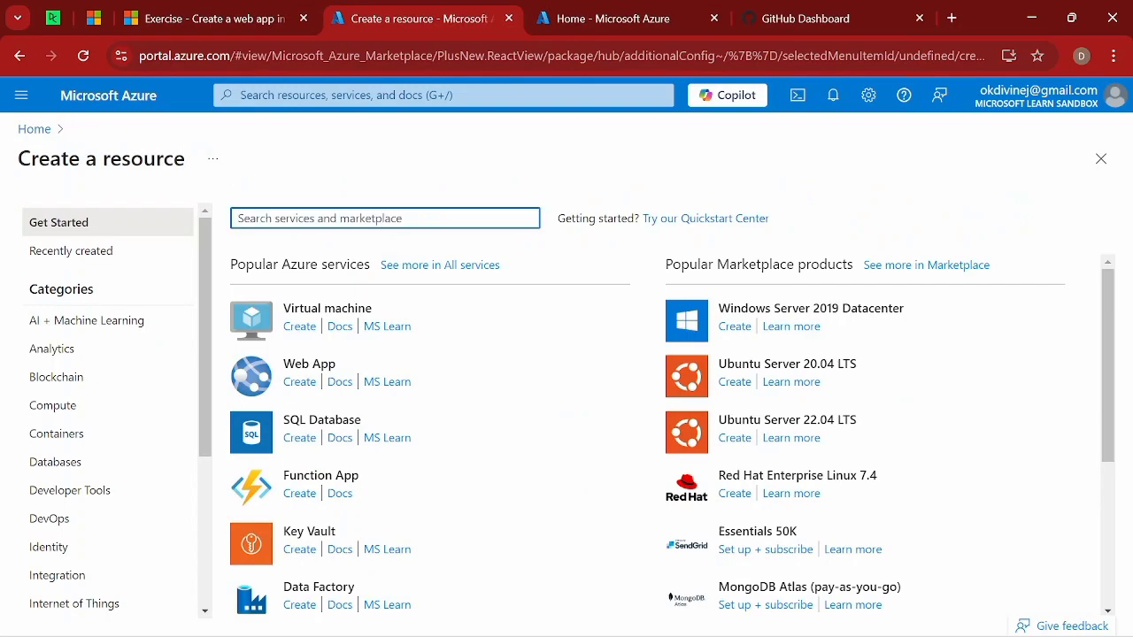
pyautogui.write('sta')
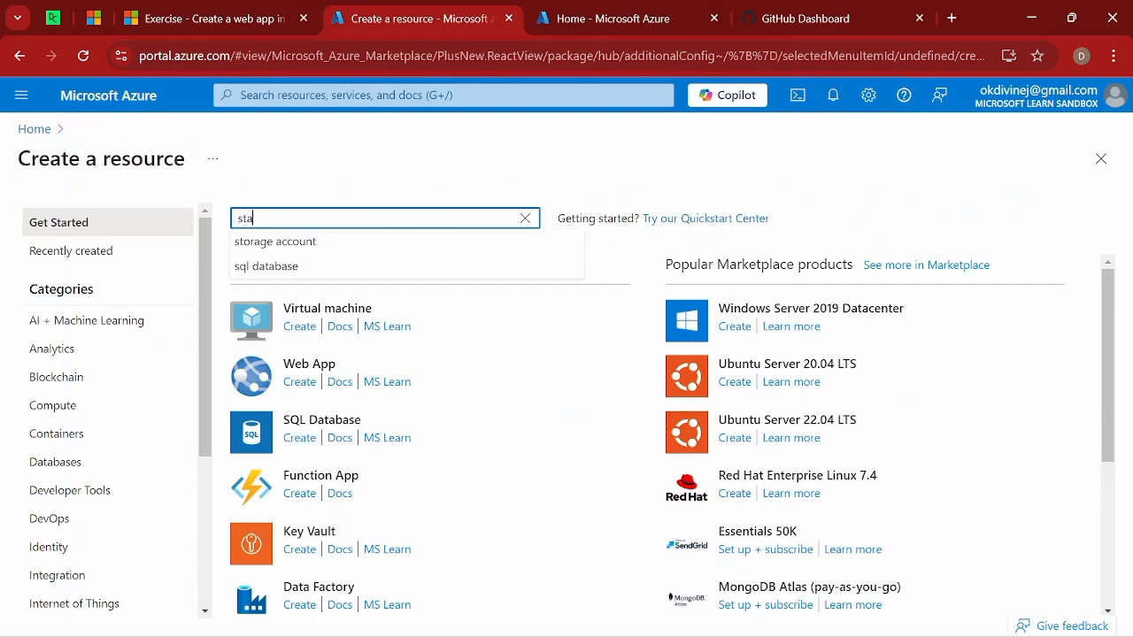
pyautogui.write('tic')
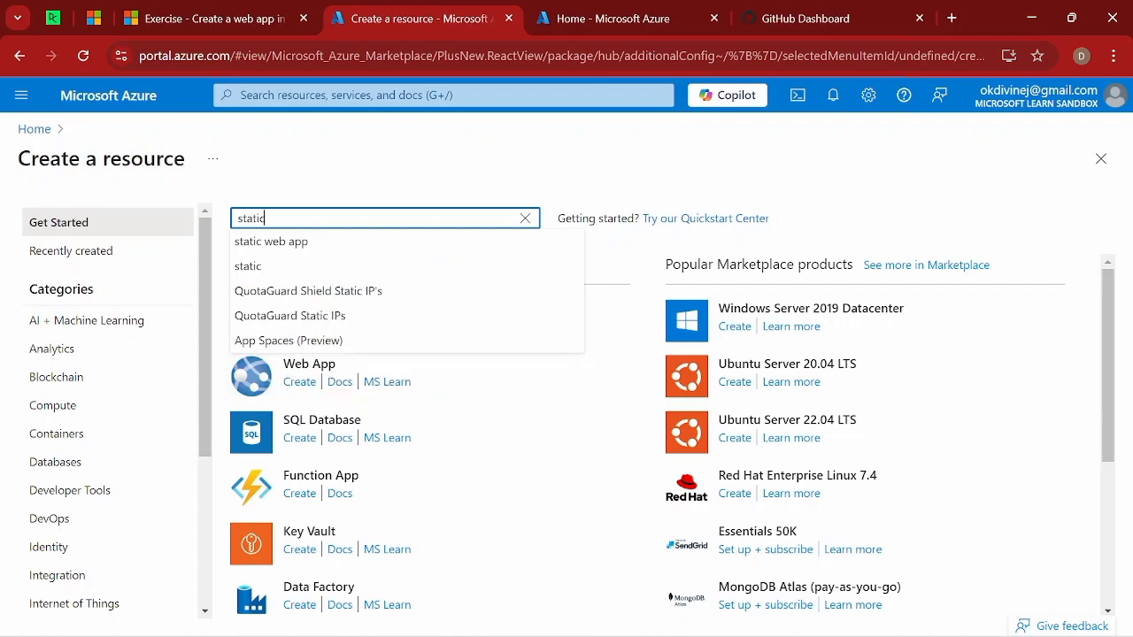
pyautogui.click(279, 246)
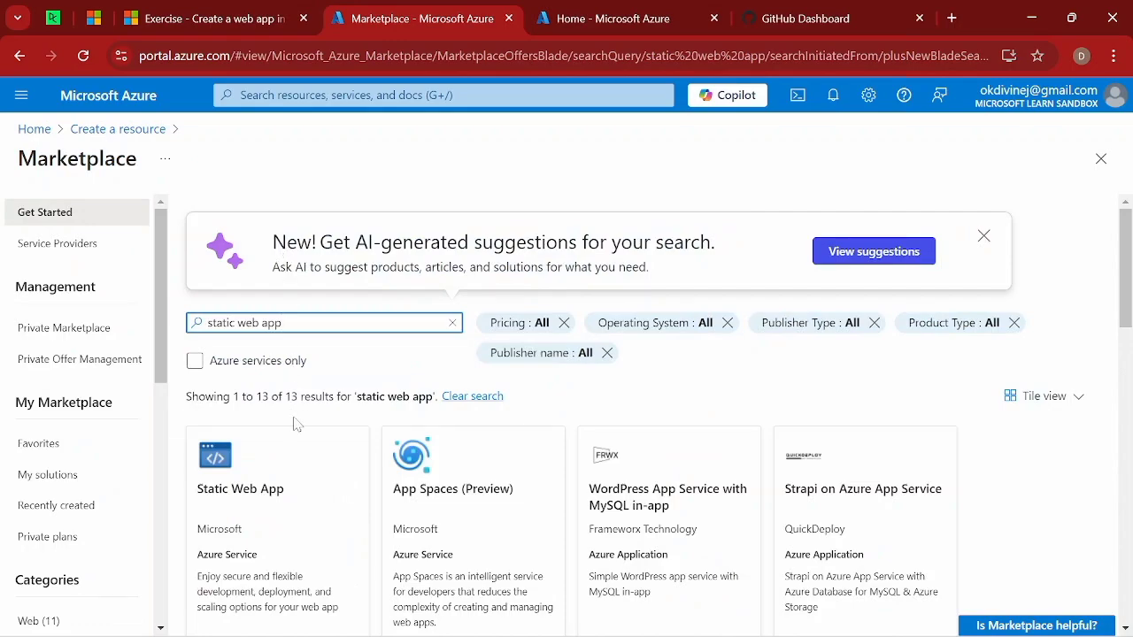
pyautogui.scroll(-1, 295, 423)
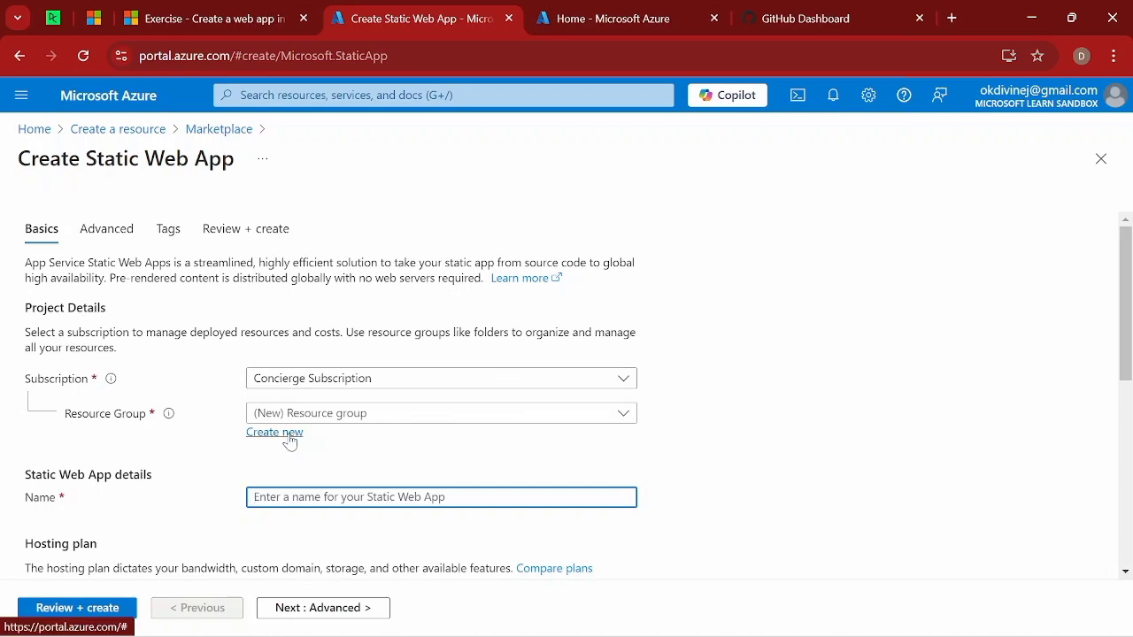
# Select the existing learn sandbox resource group and name the static web app "sample-web-app".
pyautogui.click(364, 421)
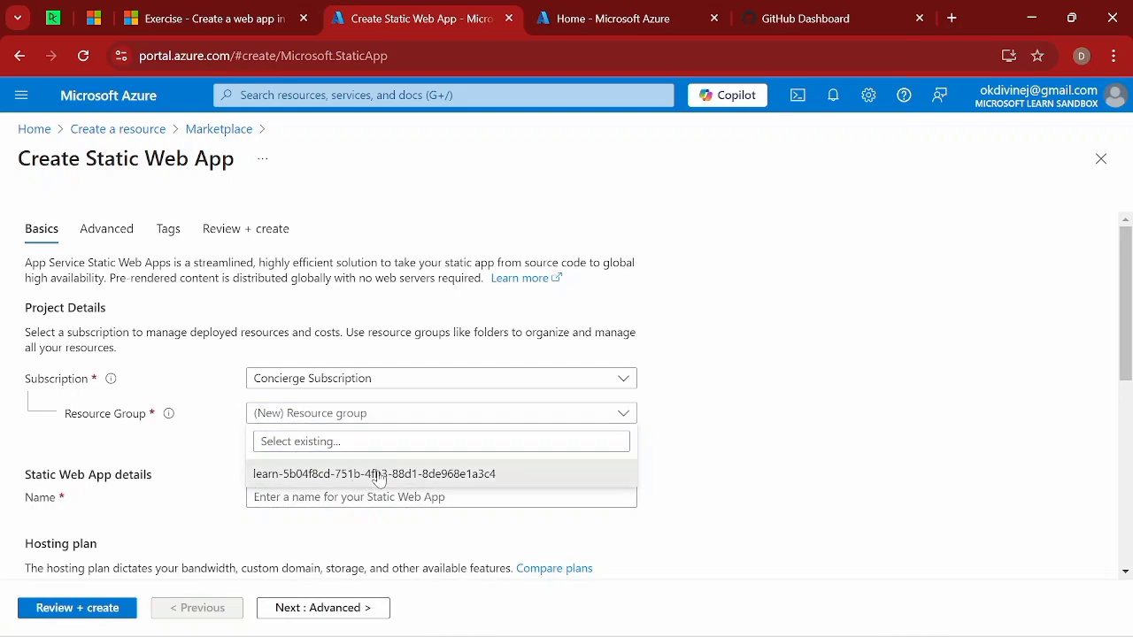
pyautogui.click(380, 476)
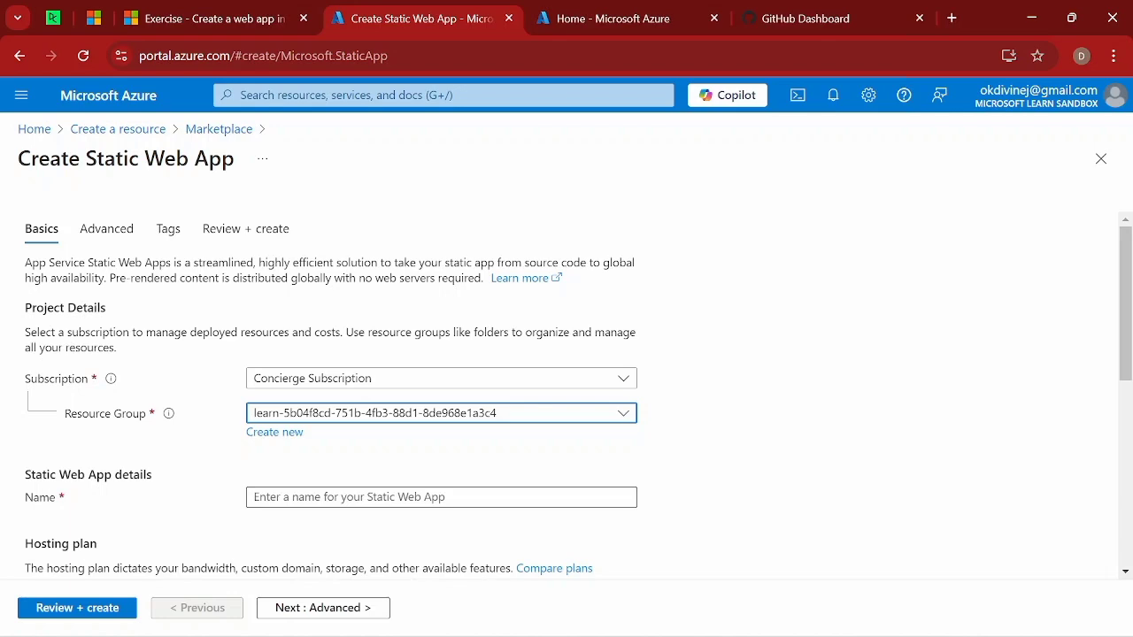
pyautogui.click(354, 496)
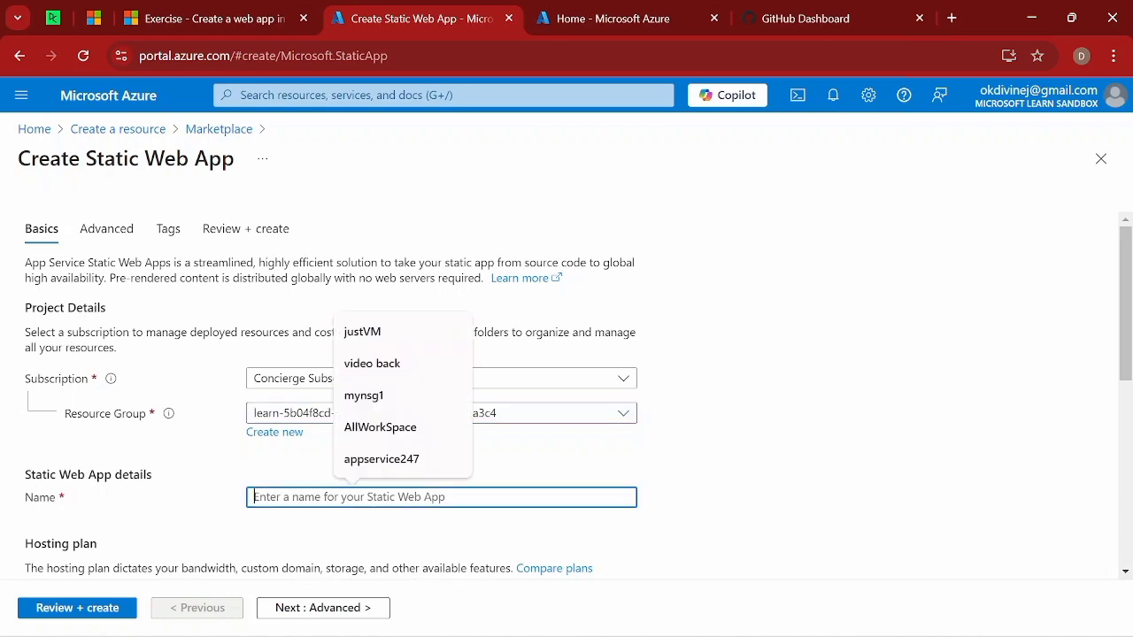
pyautogui.write('sa')
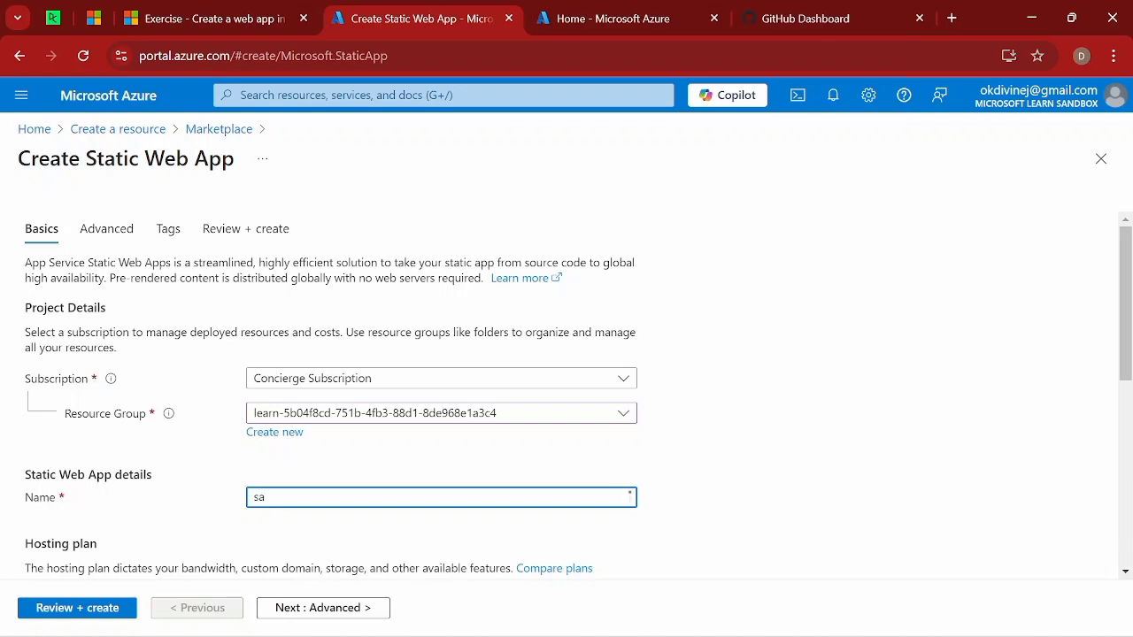
pyautogui.write('mple-web-app')
# Choose GitHub as the deployment source for the static web app.
pyautogui.scroll(-2, 385, 504)
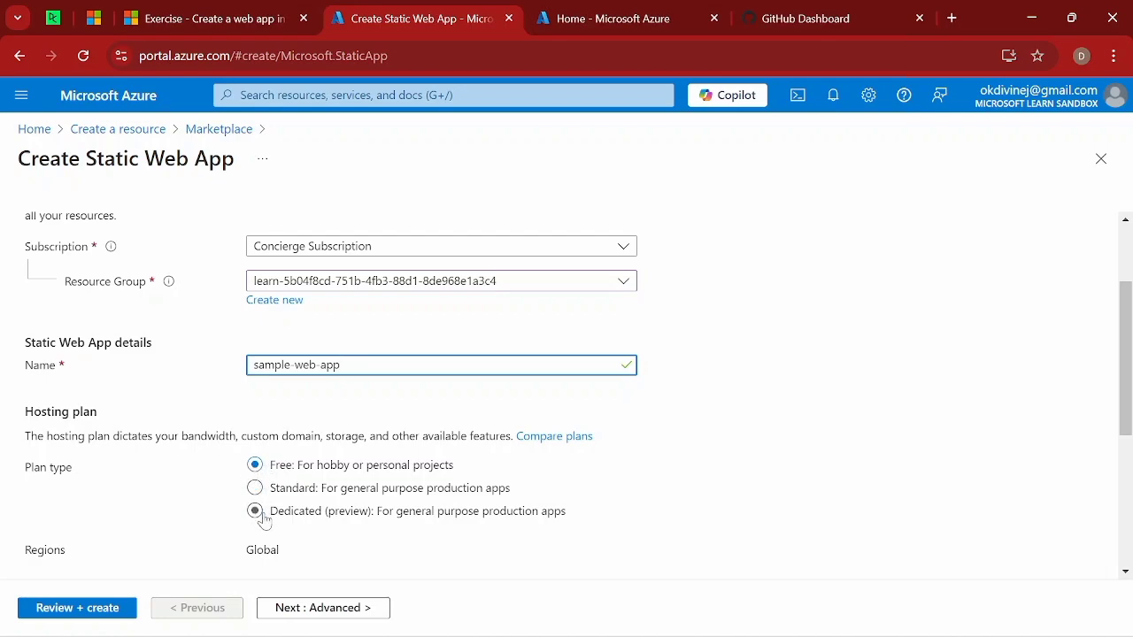
pyautogui.scroll(-2, 264, 521)
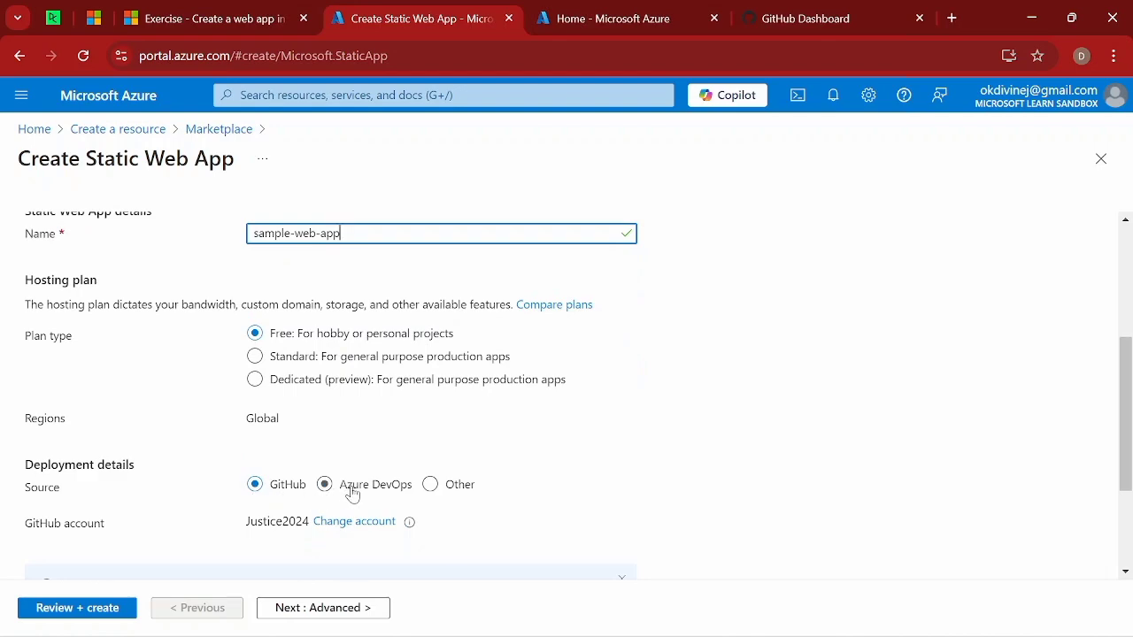
pyautogui.click(255, 491)
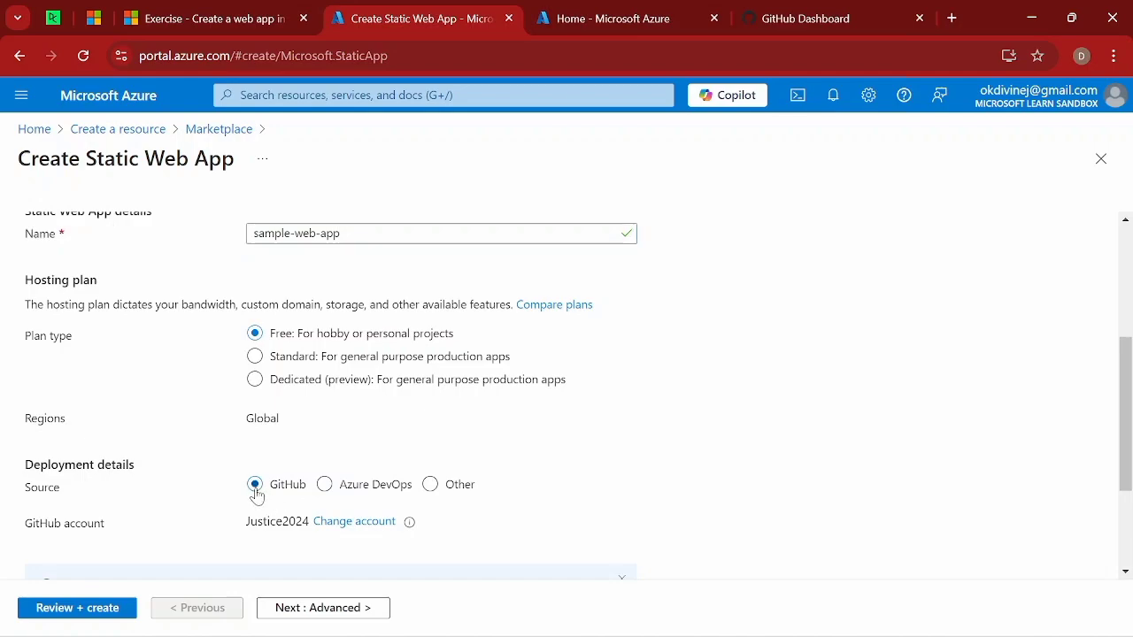
pyautogui.scroll(-3, 316, 514)
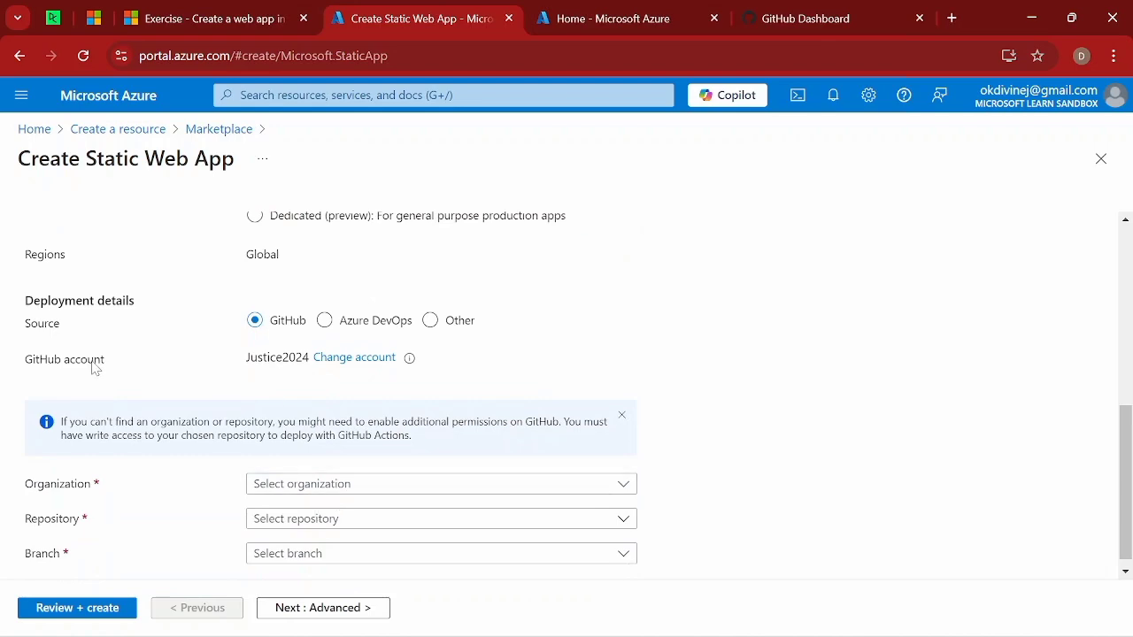
pyautogui.click(371, 367)
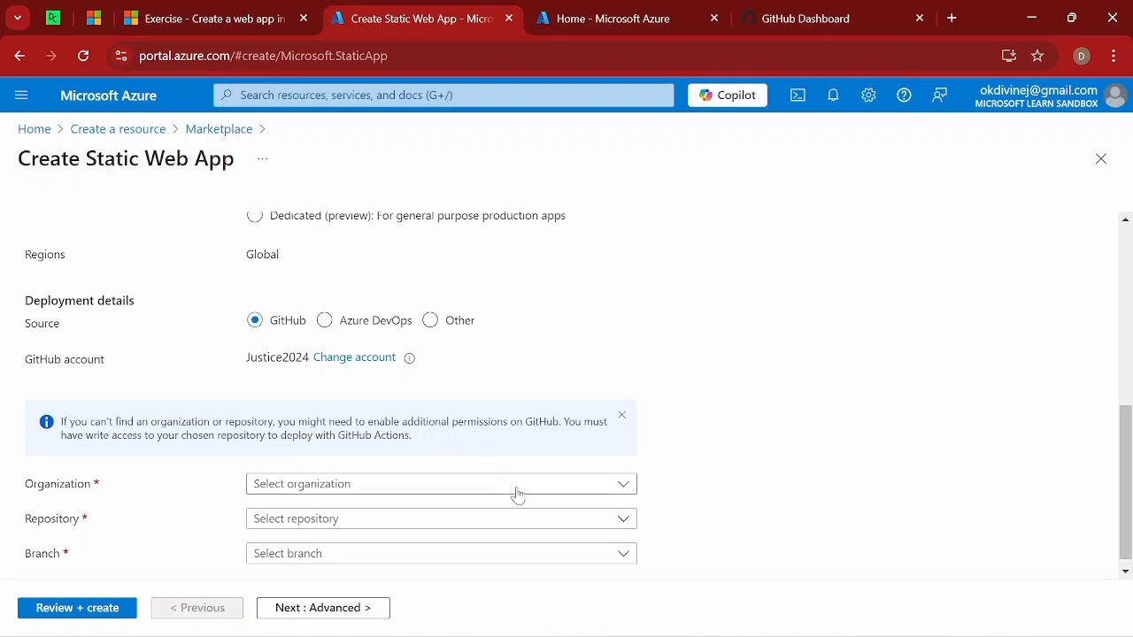
# Select the GitHub account's organization and its github.io repository in the deployment details.
pyautogui.click(624, 486)
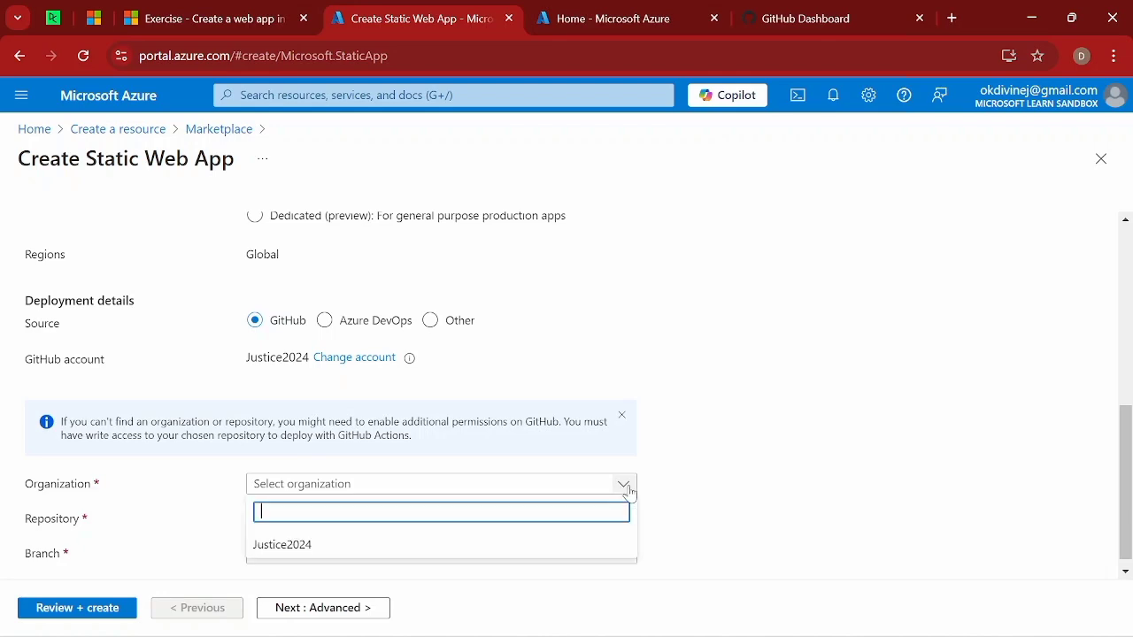
pyautogui.click(466, 544)
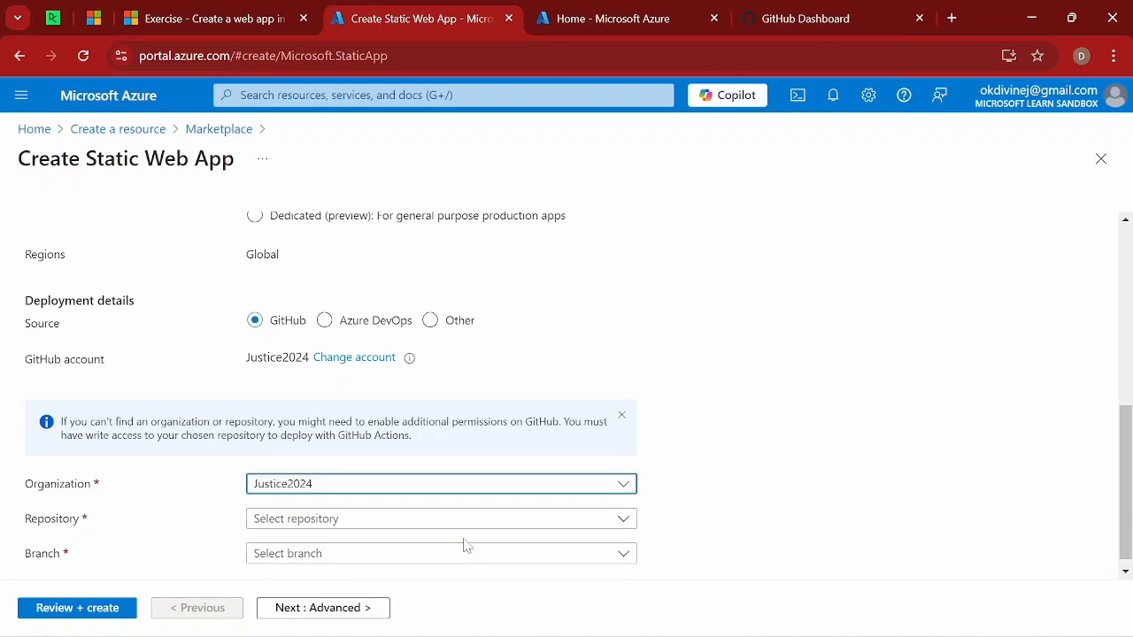
pyautogui.scroll(-1, 467, 546)
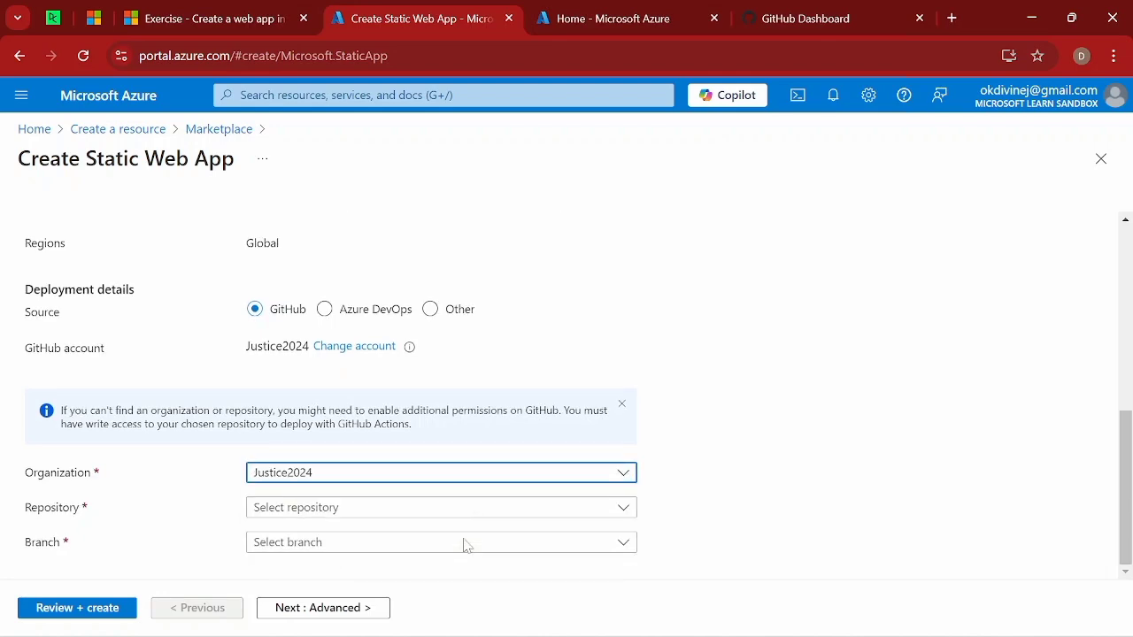
pyautogui.click(625, 511)
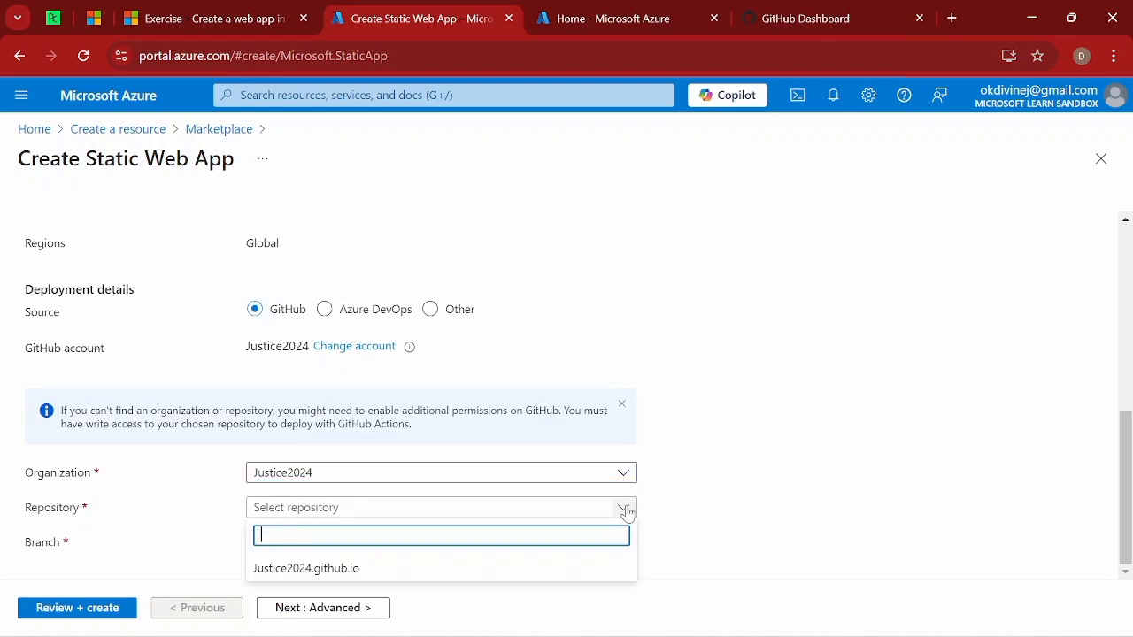
pyautogui.click(393, 571)
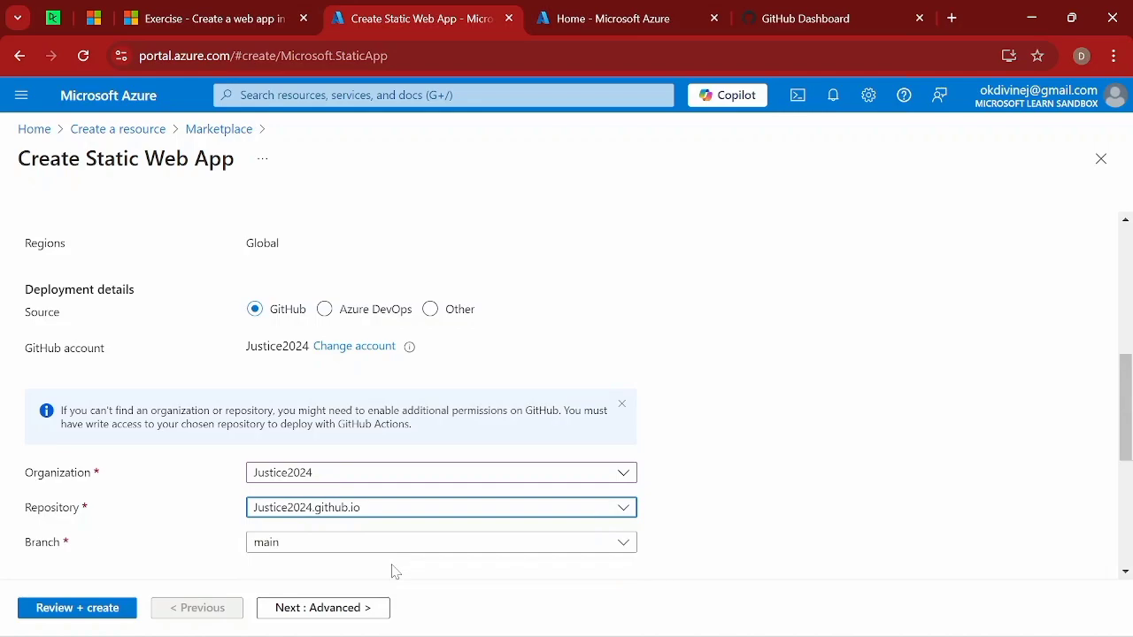
# Check the branch and build details, then review and create the static web app.
pyautogui.scroll(-1, 404, 523)
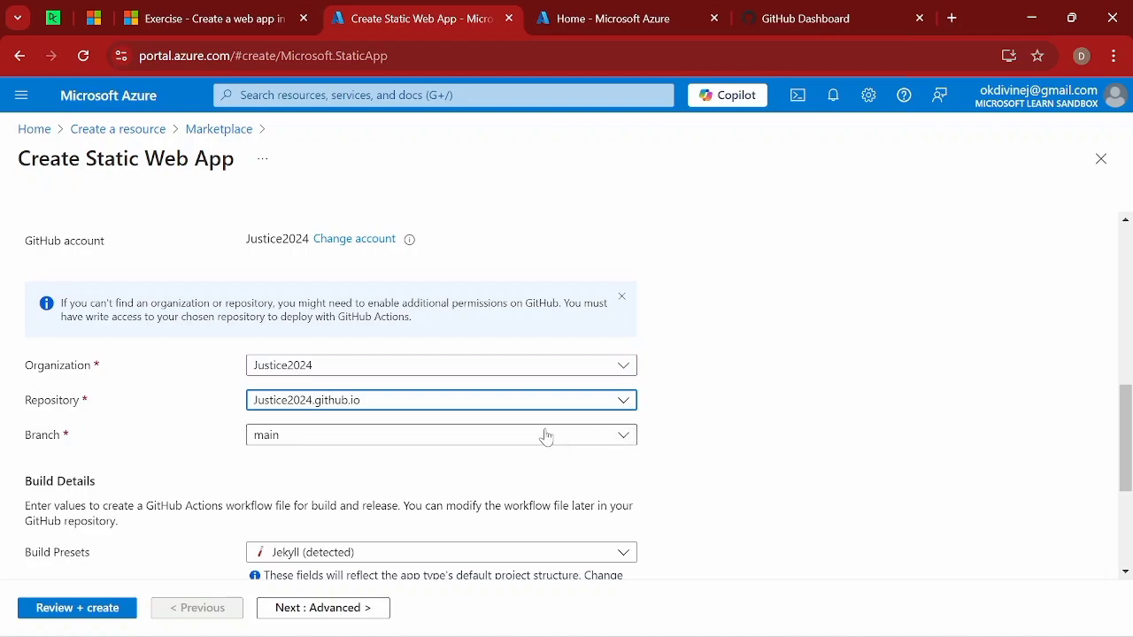
pyautogui.scroll(-2, 514, 483)
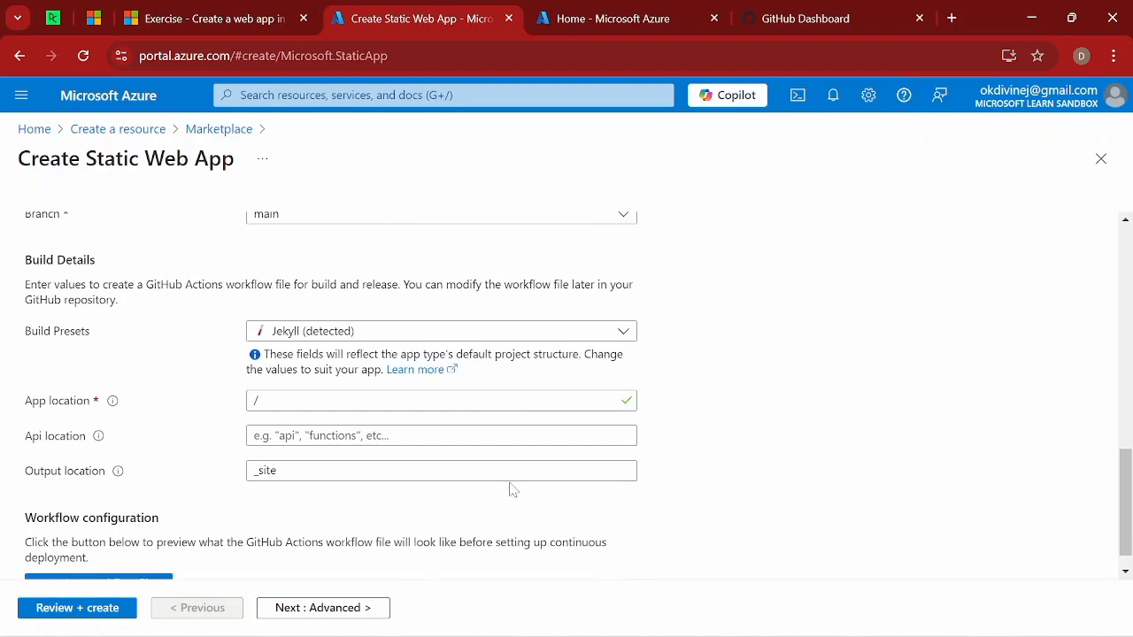
pyautogui.scroll(3, 511, 490)
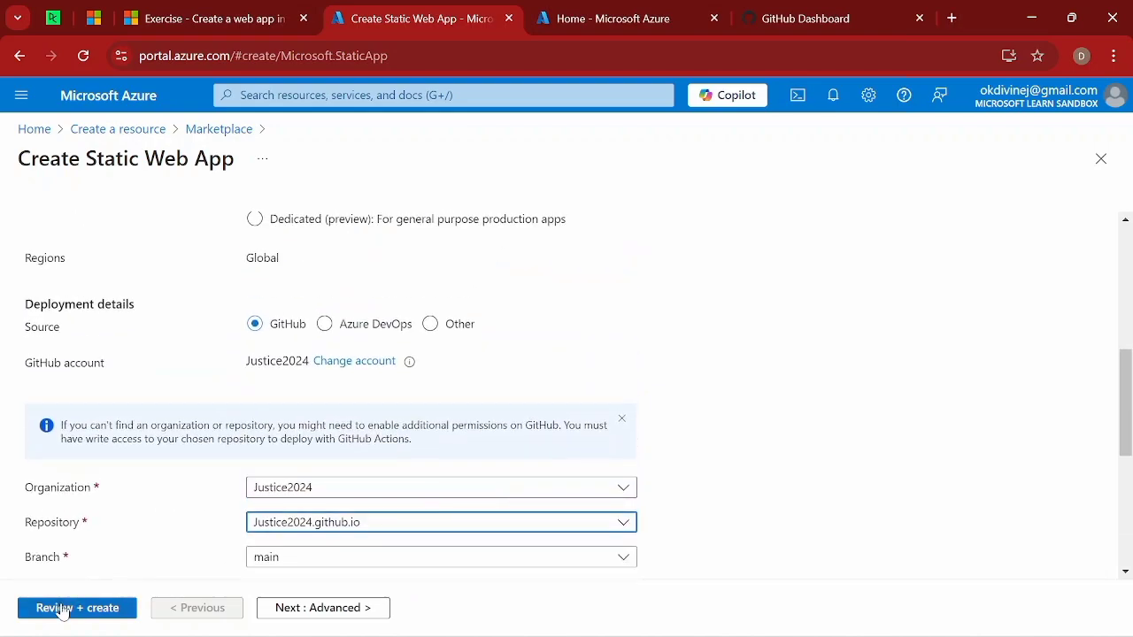
pyautogui.click(62, 608)
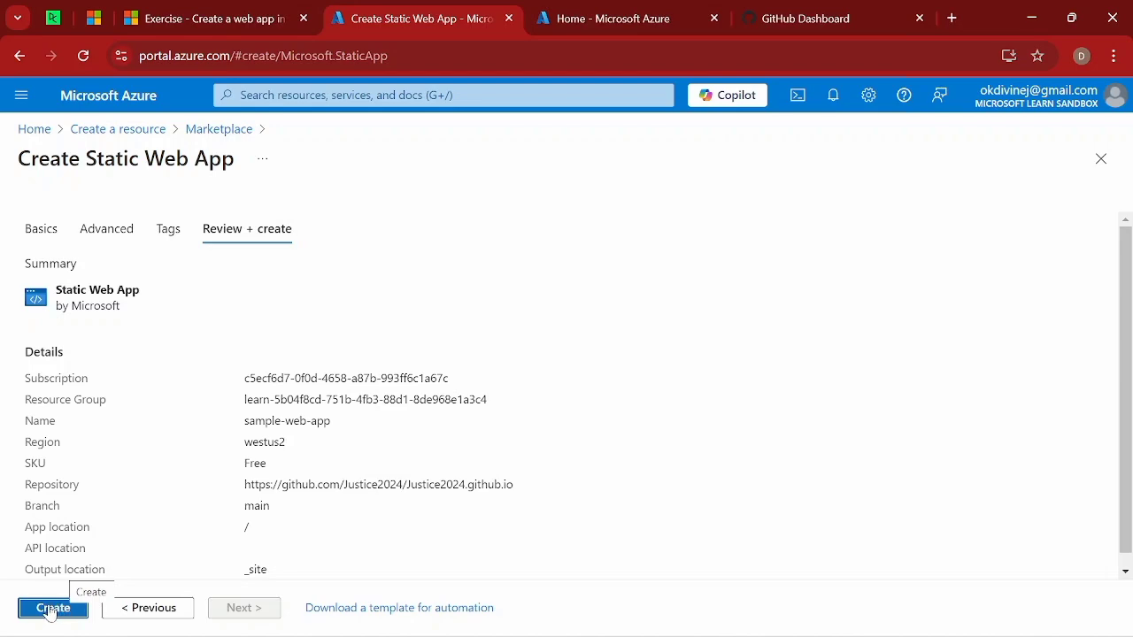
pyautogui.click(52, 609)
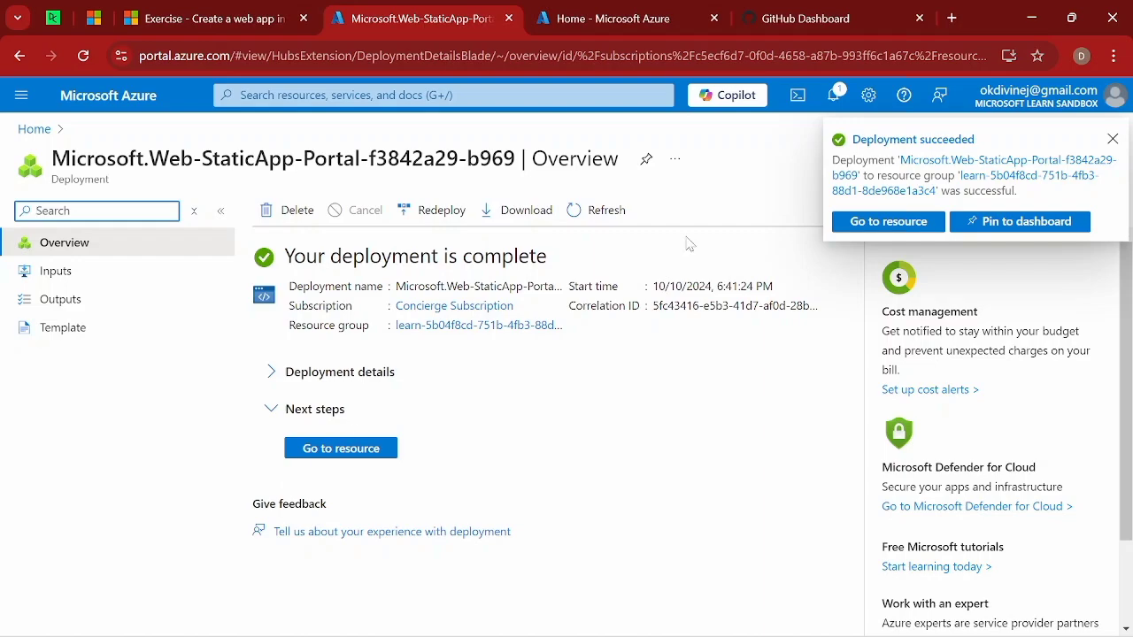
# Go to the deployed sample-web-app resource and open its site URL.
pyautogui.click(892, 222)
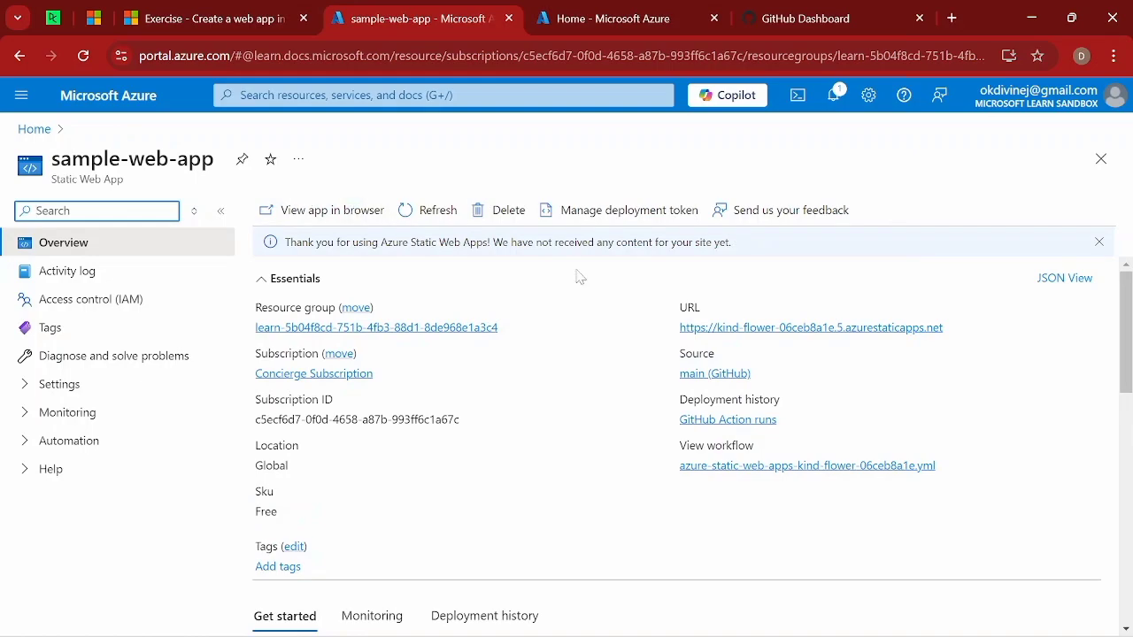
pyautogui.click(811, 329)
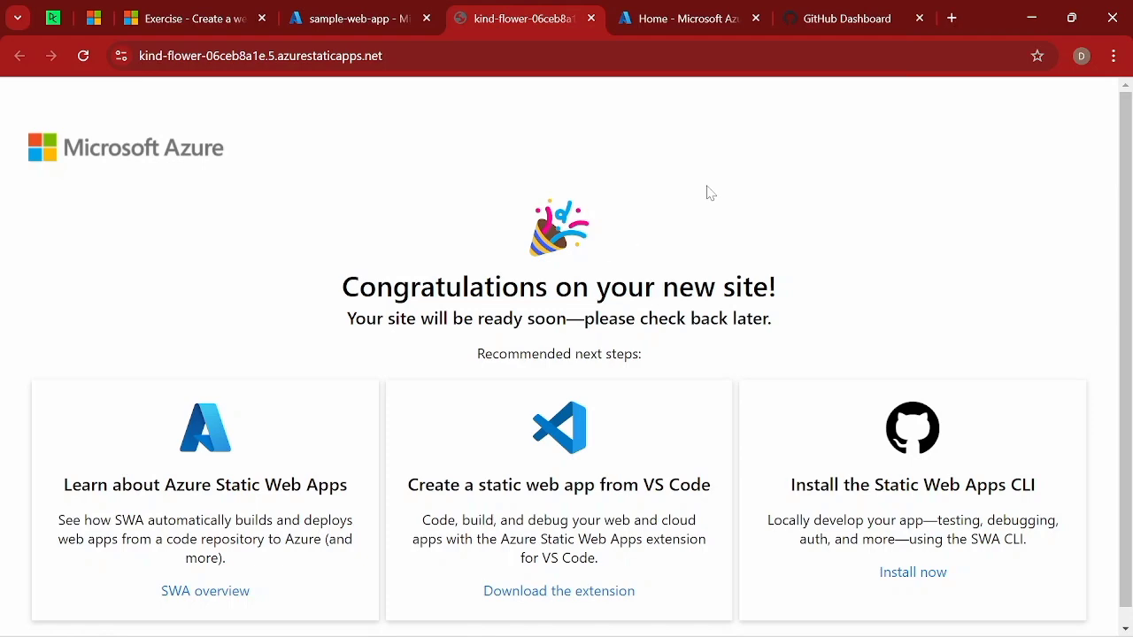
# Switch to the GitHub dashboard and open the account's github.io repository, both in a new browser tab and in the current one.
pyautogui.moveTo(835, 25)
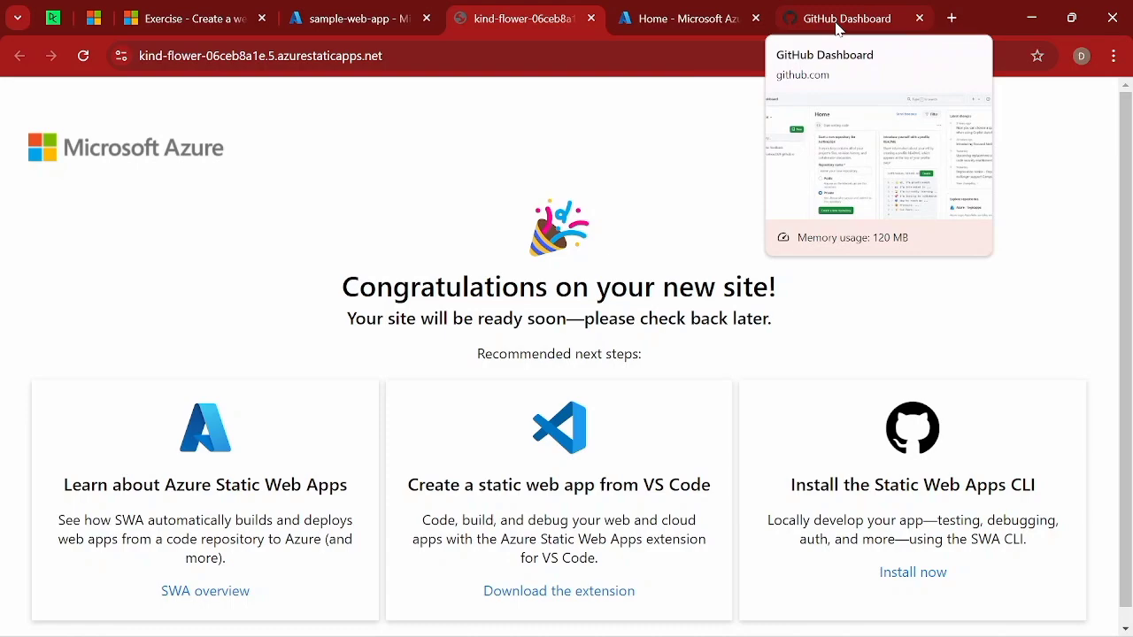
pyautogui.click(838, 28)
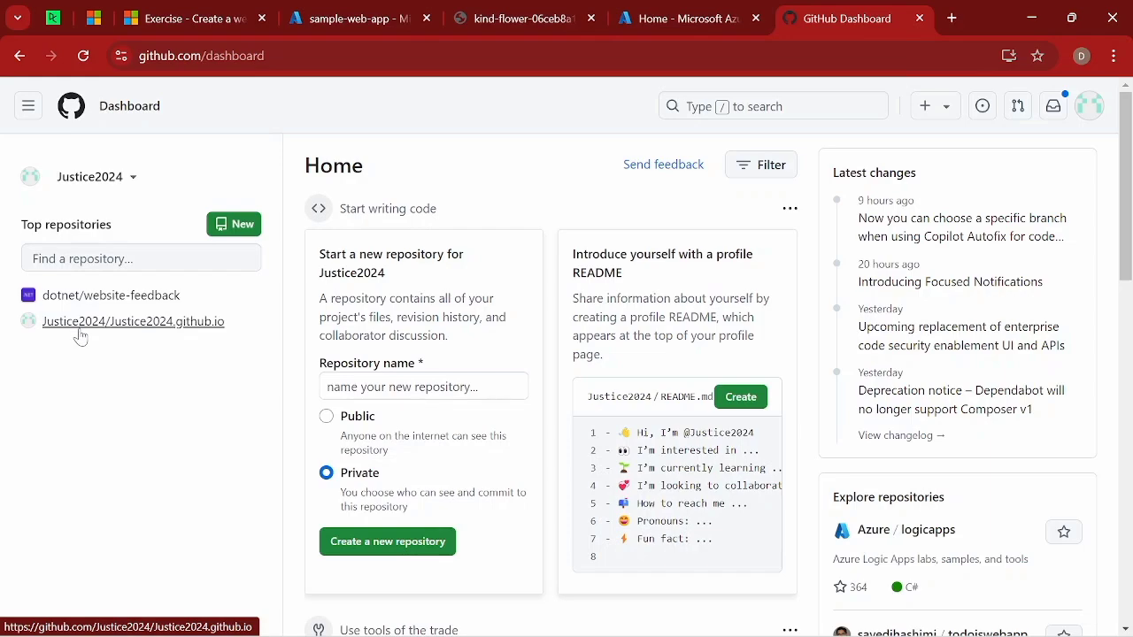
pyautogui.moveTo(98, 325)
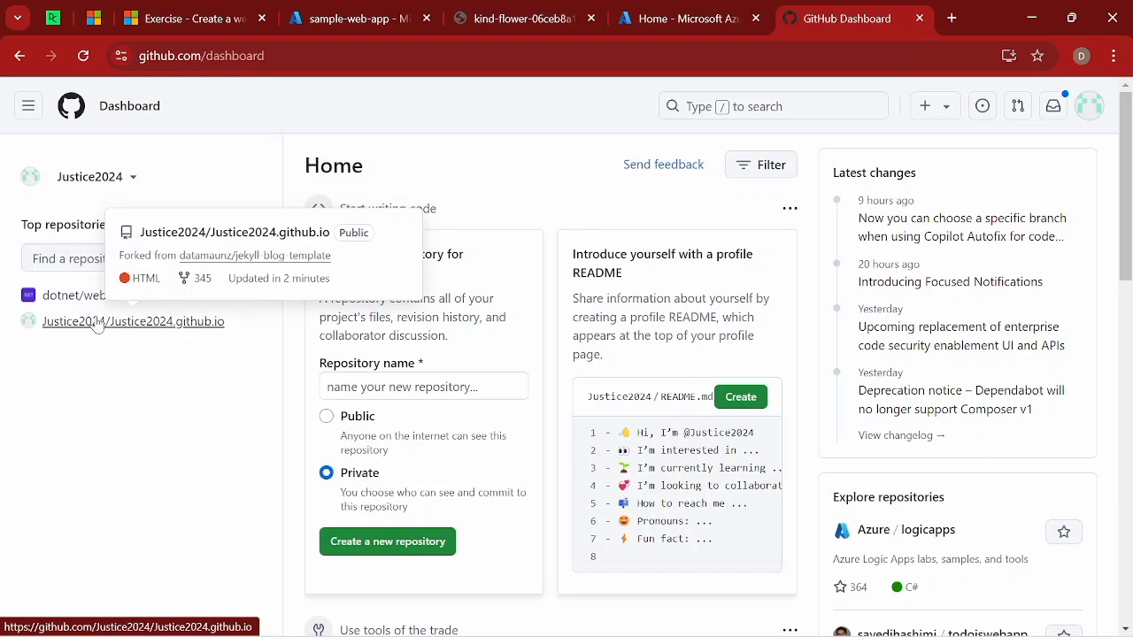
pyautogui.rightClick(98, 325)
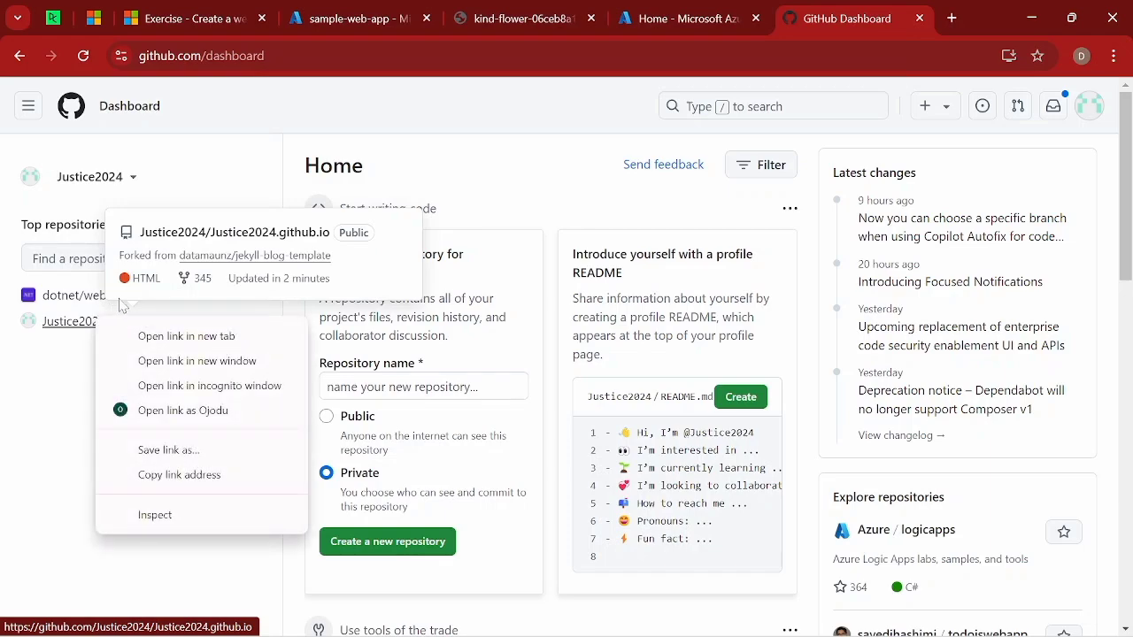
pyautogui.click(198, 338)
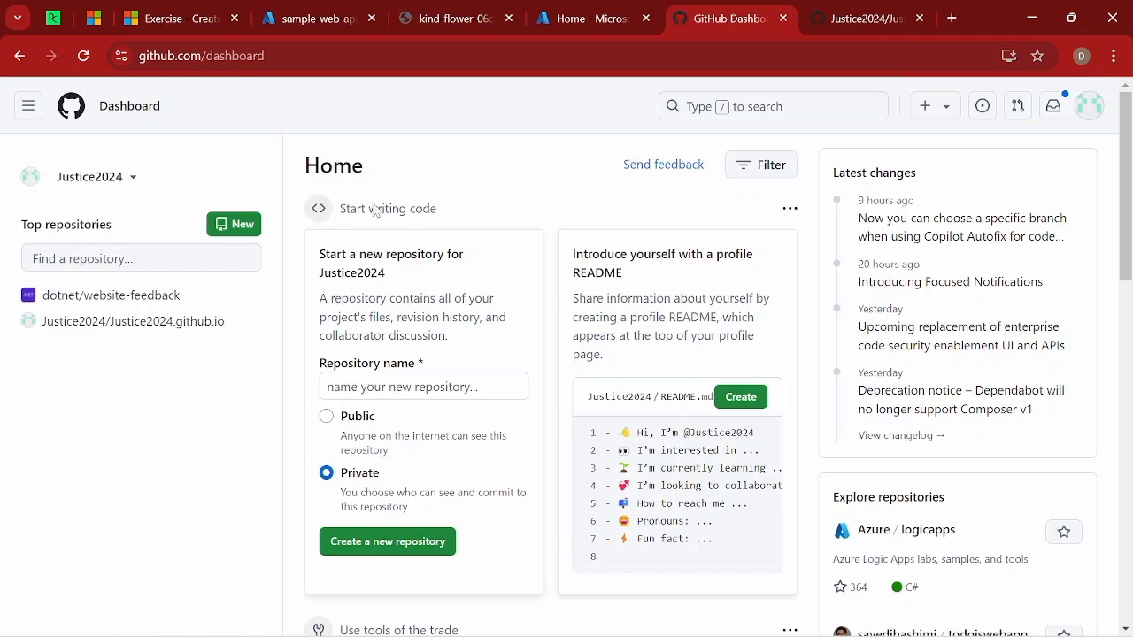
pyautogui.click(185, 327)
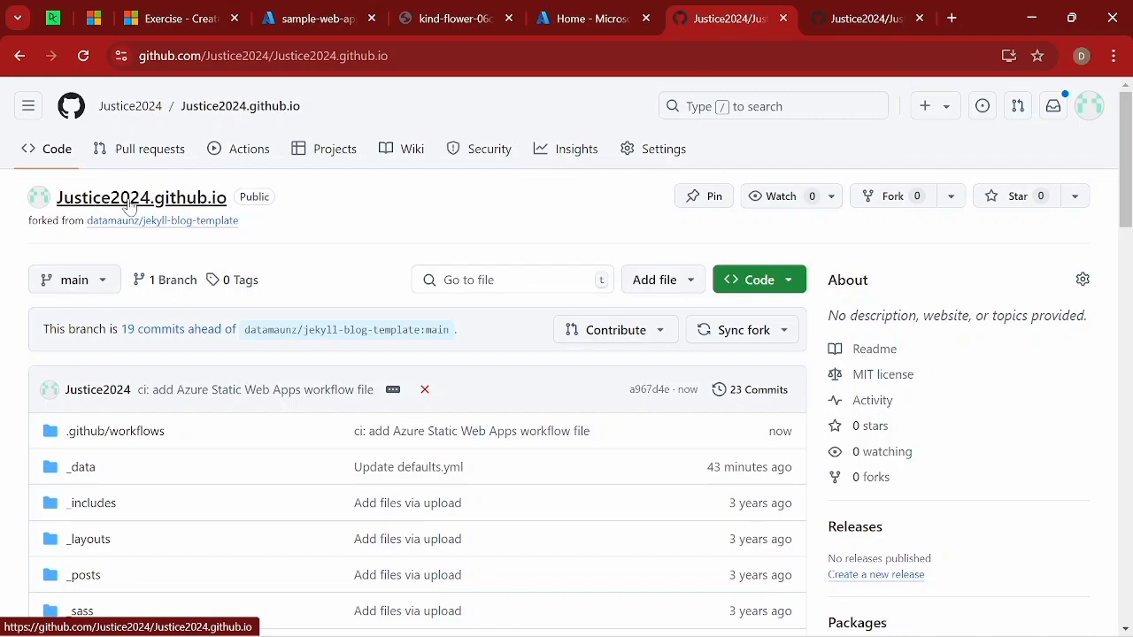
pyautogui.rightClick(129, 205)
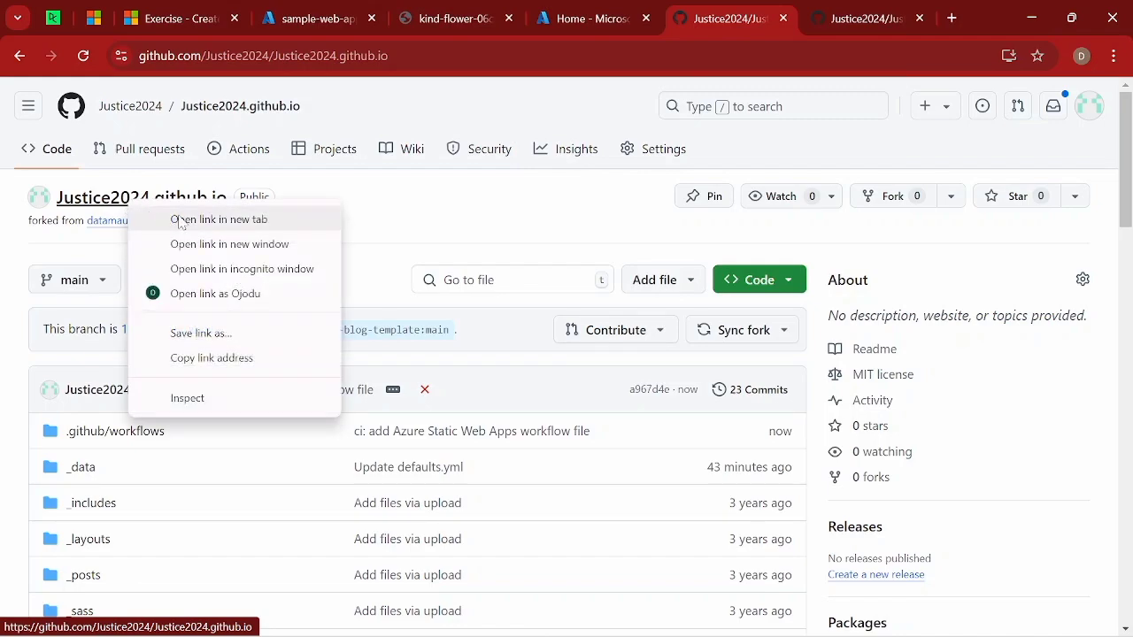
pyautogui.click(219, 219)
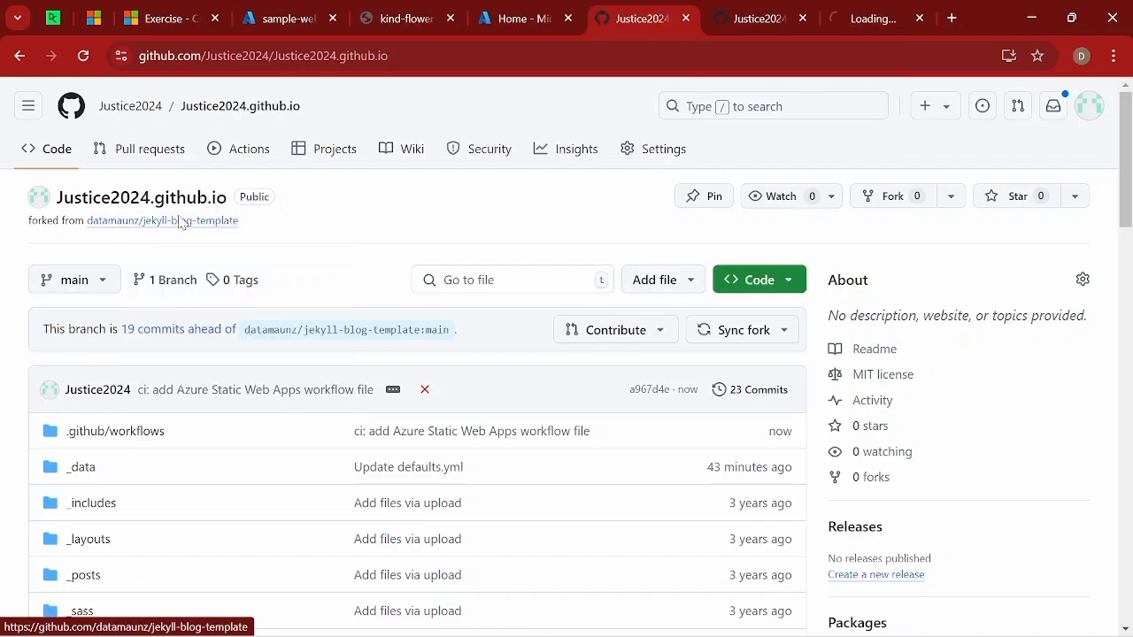
pyautogui.click(952, 19)
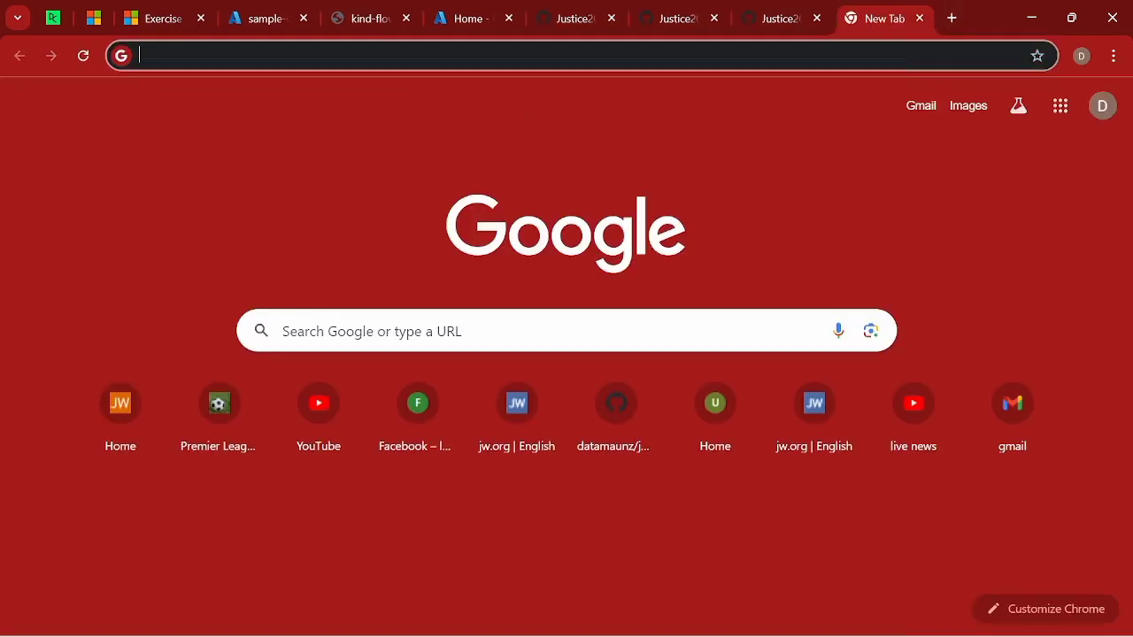
pyautogui.click(567, 56)
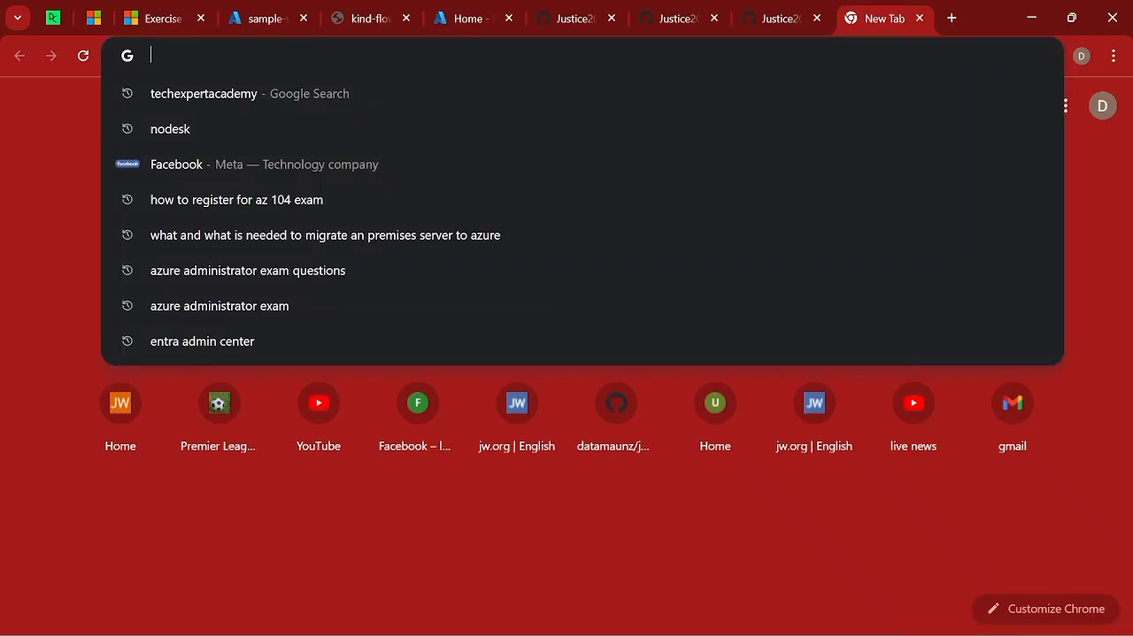
pyautogui.write('/subscriptions/0bc16f10-29e6-4990-94f2-8702a4e36916/resourcegroups/learn-6a0cc126-debf-4e77-b8df-5168f48a77fe/providers/Microsoft.Web/sites/webAPP0100')
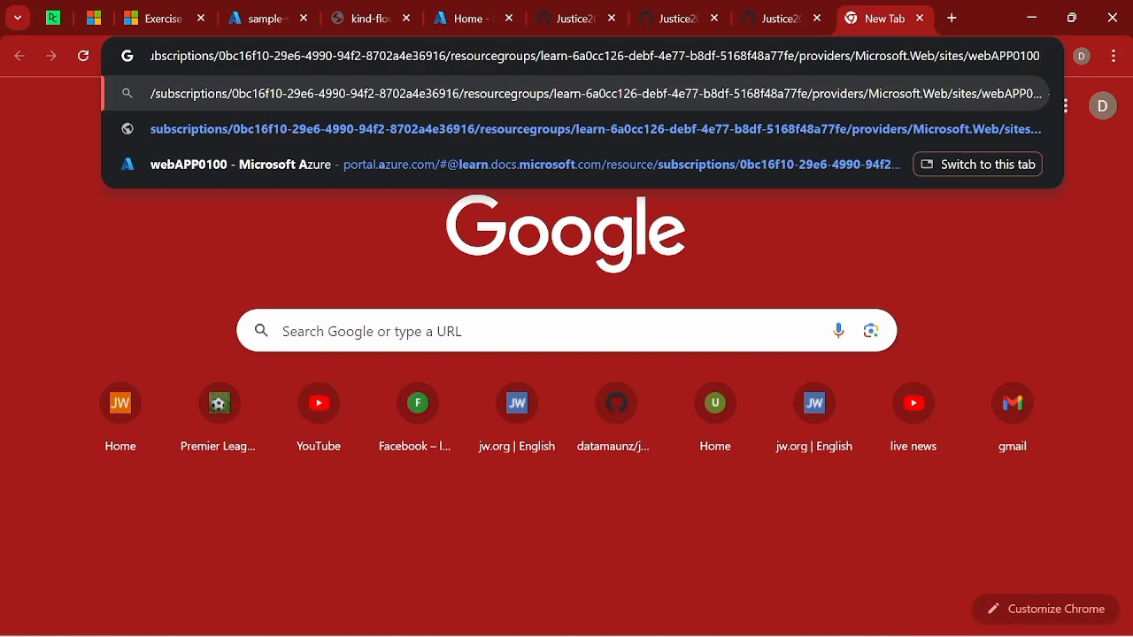
# Open the account's published github.io website in a new browser tab.
pyautogui.click(951, 21)
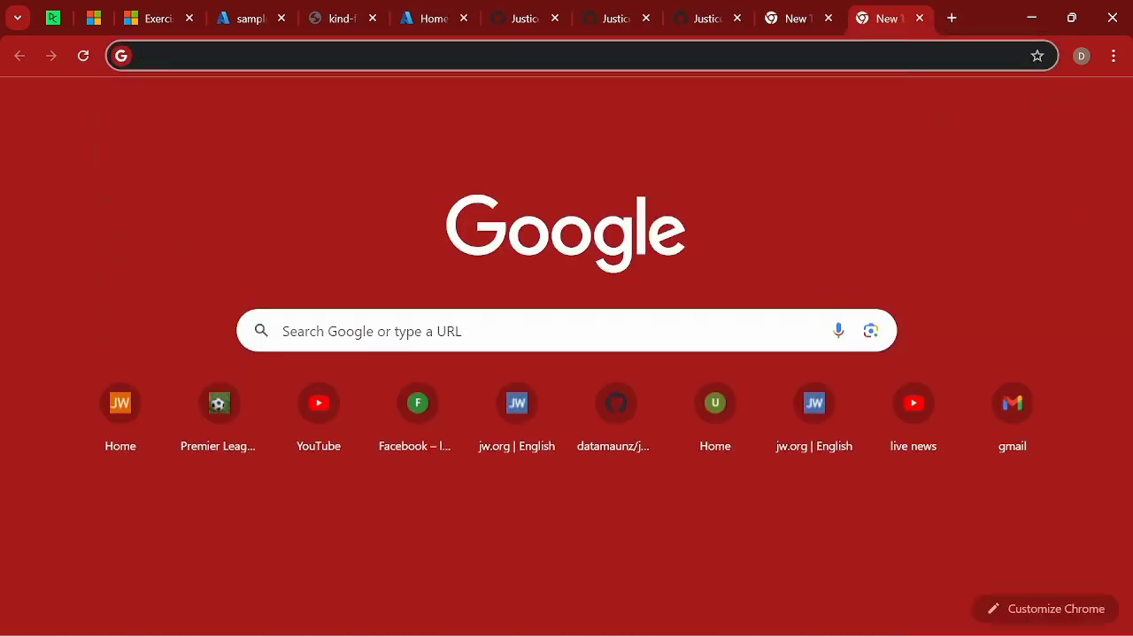
pyautogui.click(566, 55)
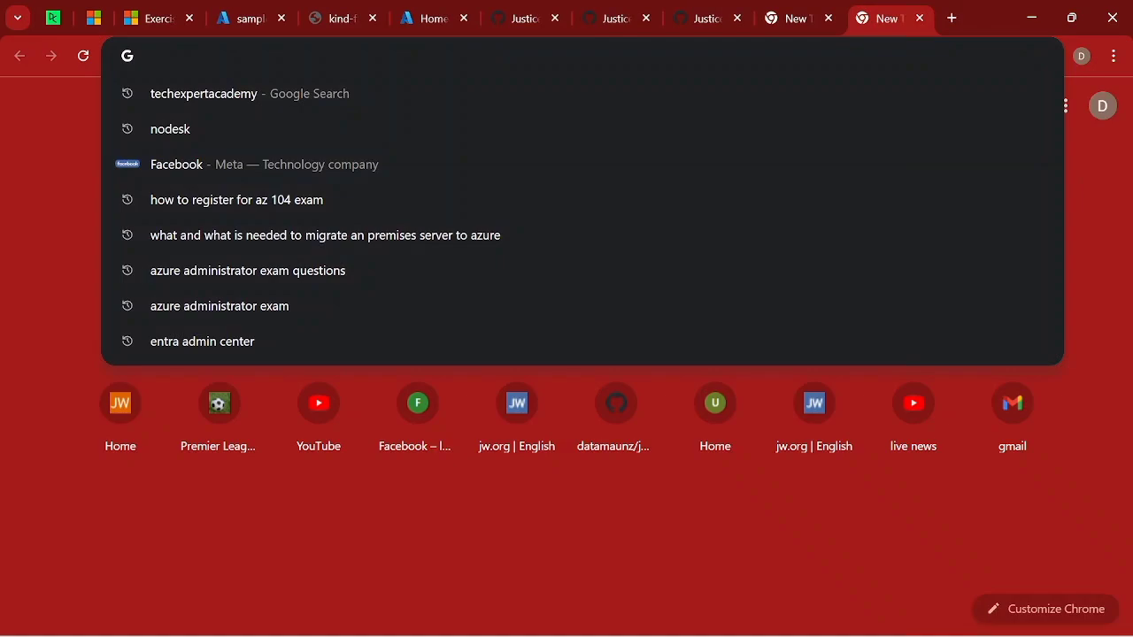
pyautogui.write('jus')
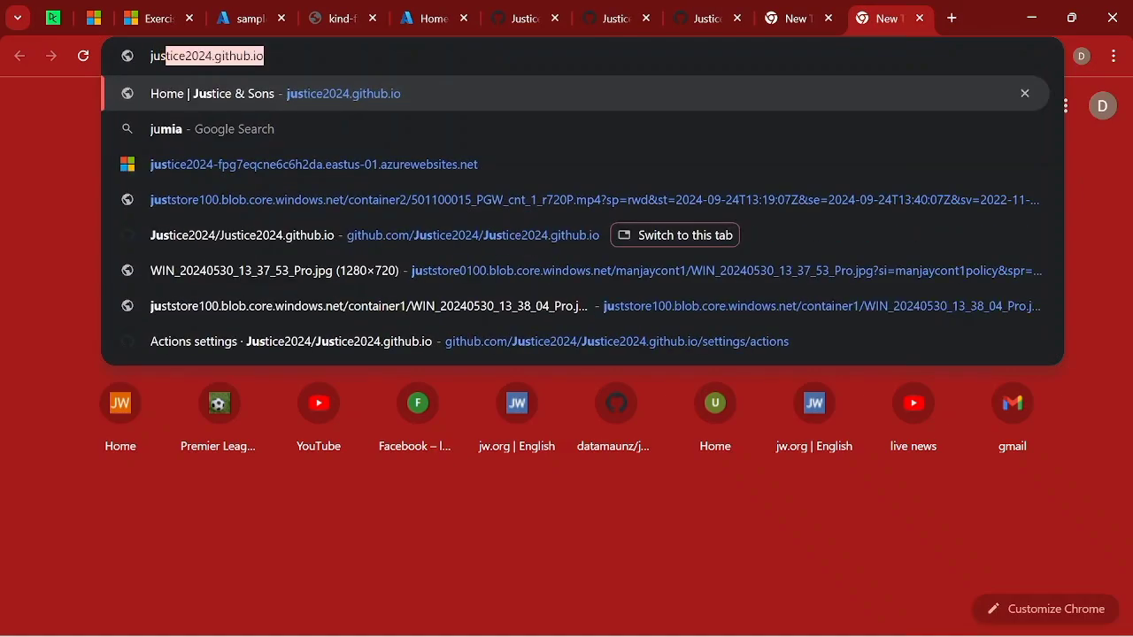
pyautogui.write('tice')
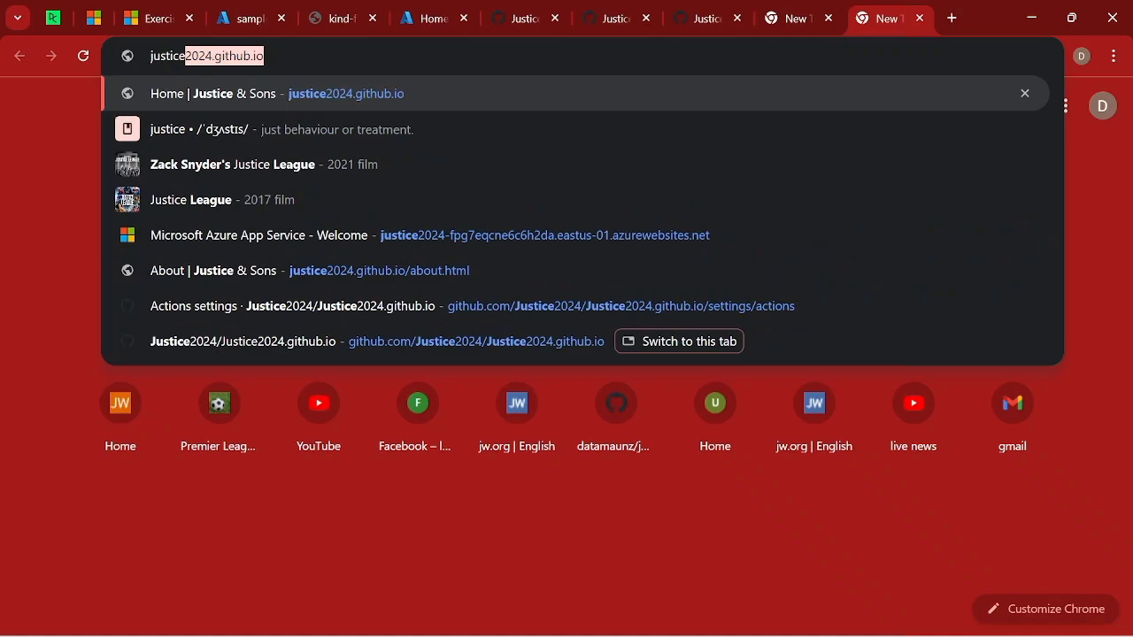
pyautogui.press('Right')
pyautogui.press('Return')
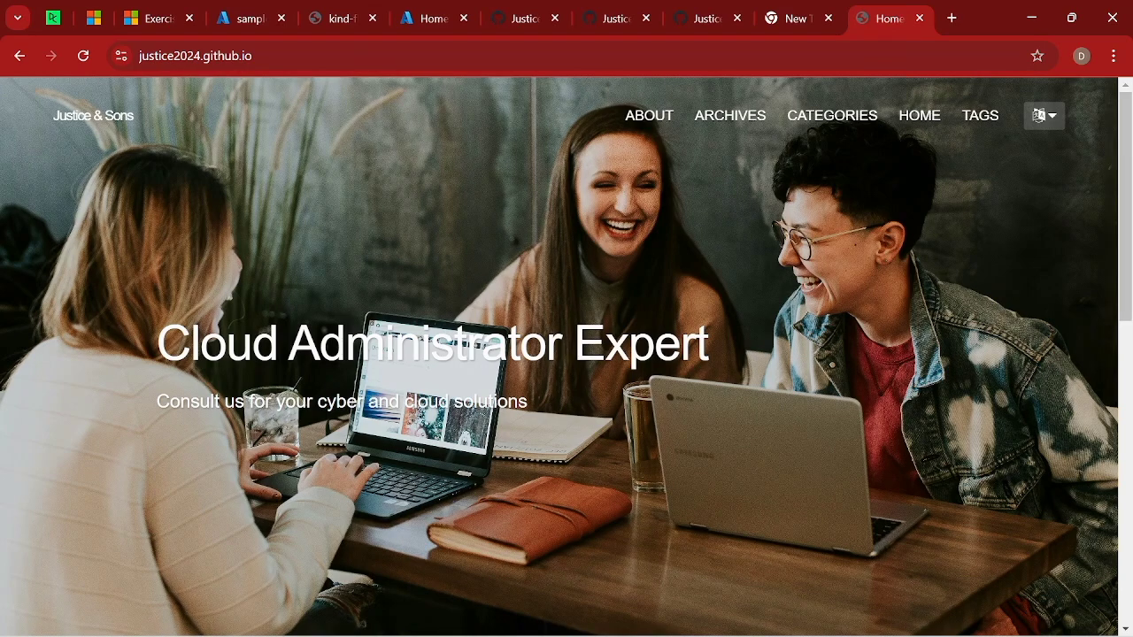
# Switch to the sample-web-app resource in the Azure portal and open its azurestaticapps.net site URL.
pyautogui.moveTo(250, 22)
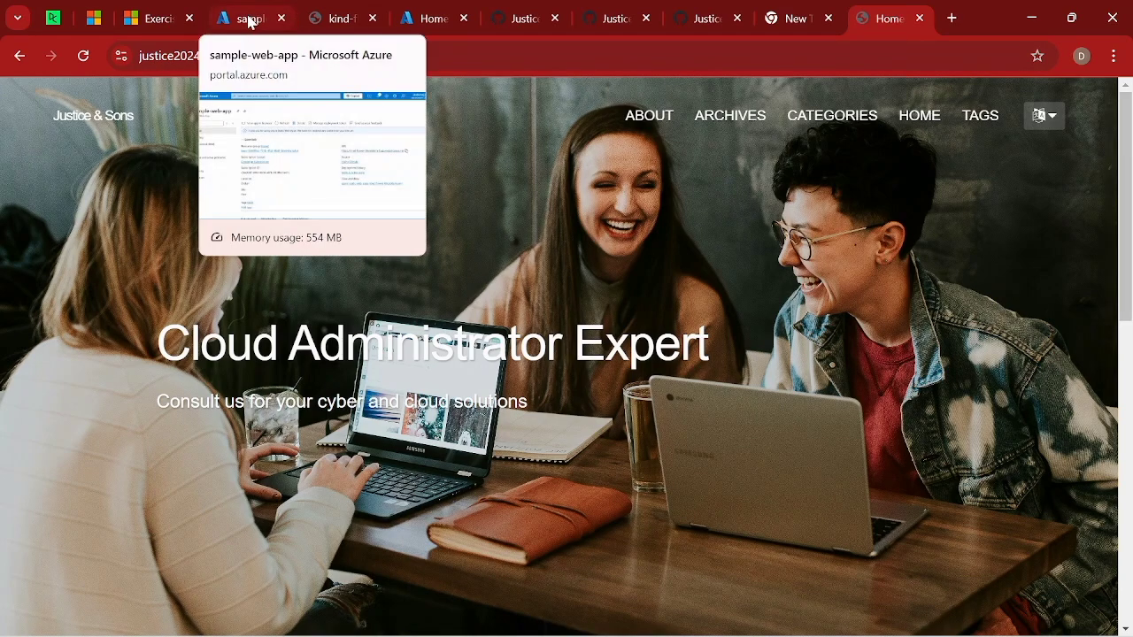
pyautogui.click(249, 22)
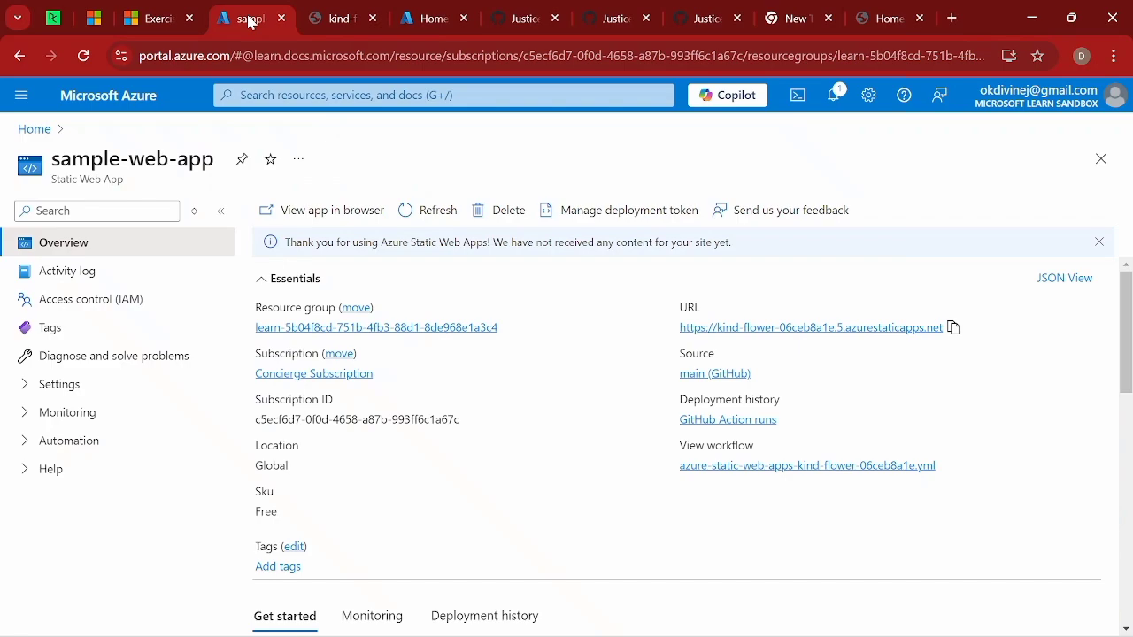
pyautogui.click(816, 328)
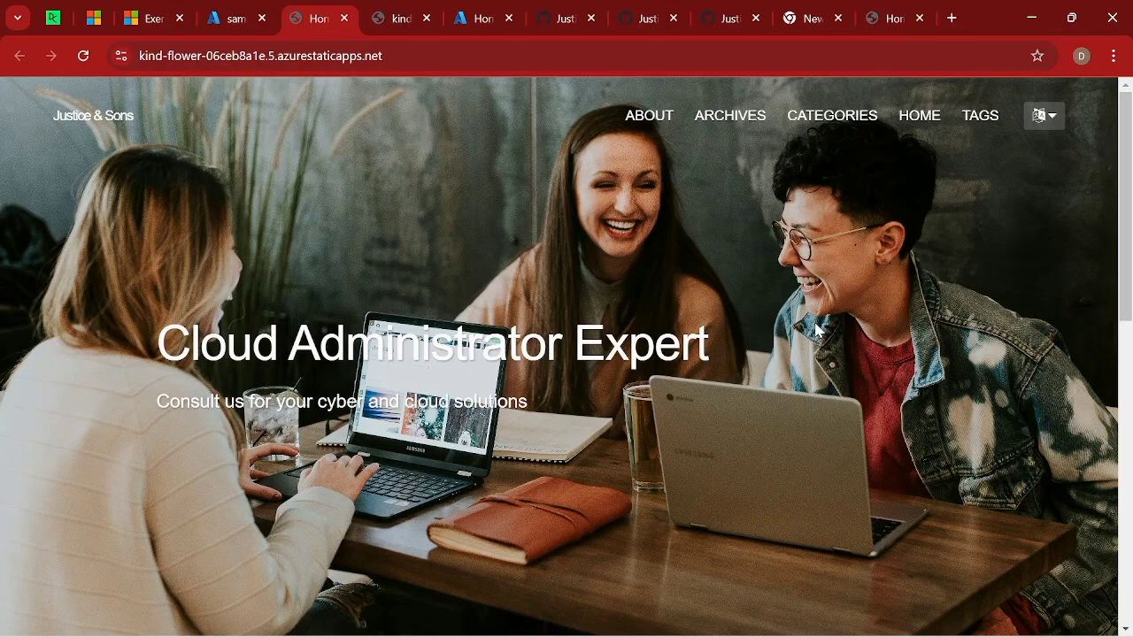
# Check the github.io repository on GitHub, then return to the sample-web-app resource and open the deployed site again.
pyautogui.click(232, 20)
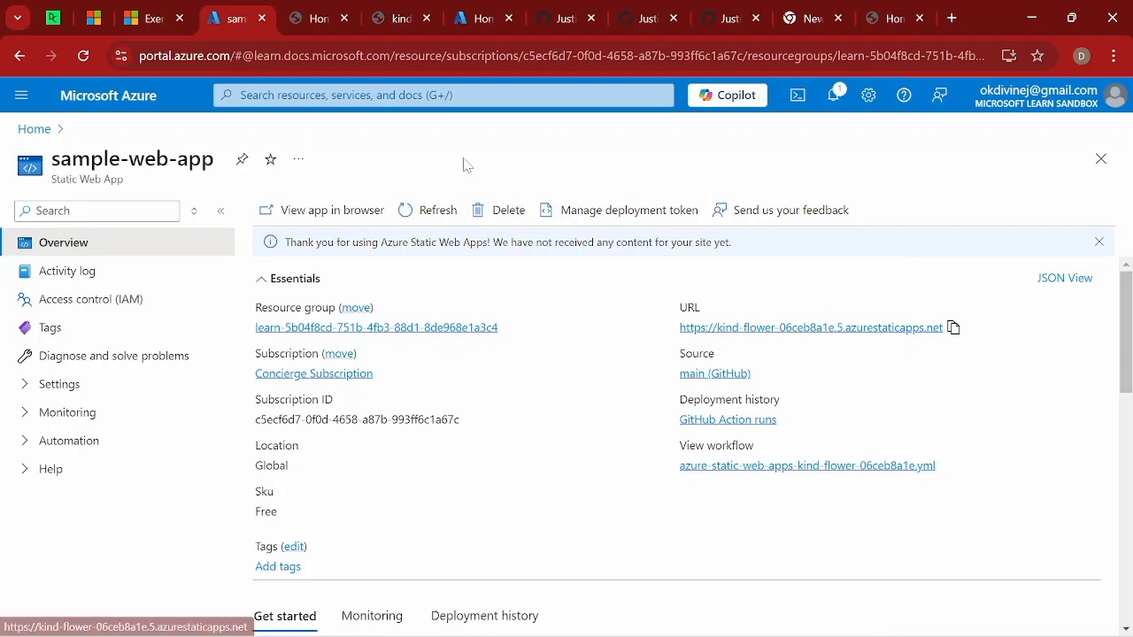
pyautogui.moveTo(323, 24)
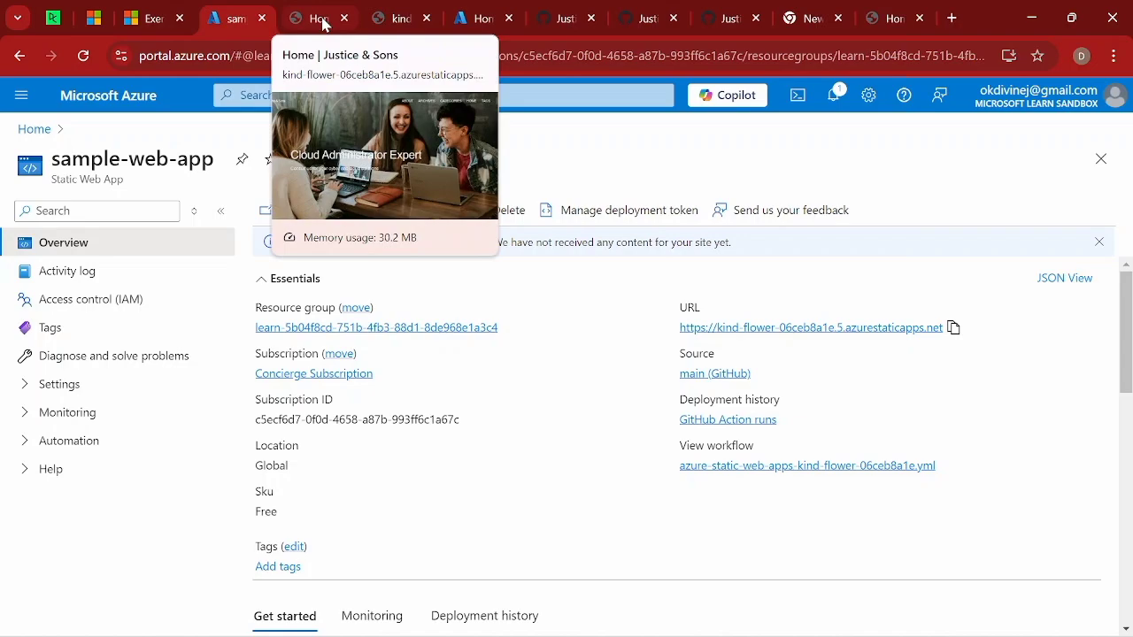
pyautogui.moveTo(386, 20)
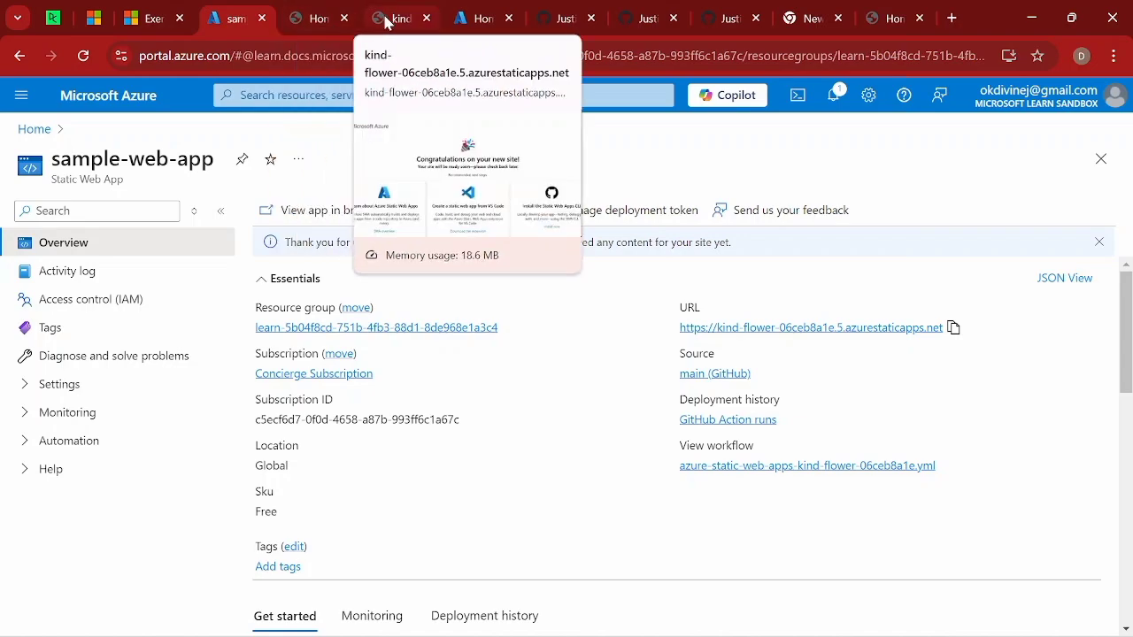
pyautogui.click(537, 18)
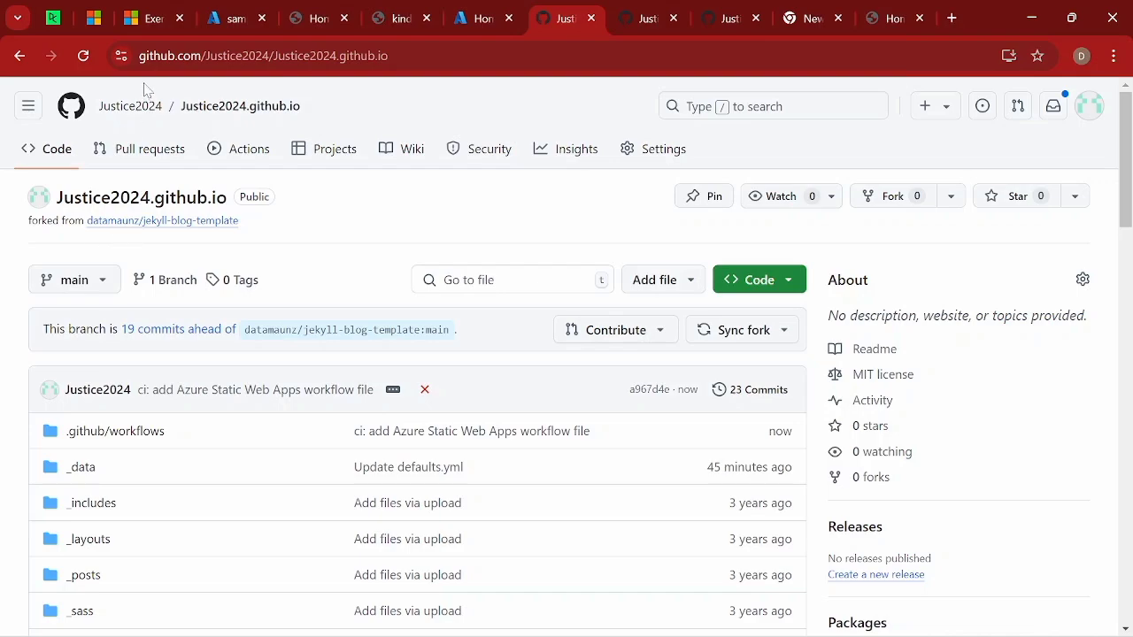
pyautogui.click(212, 18)
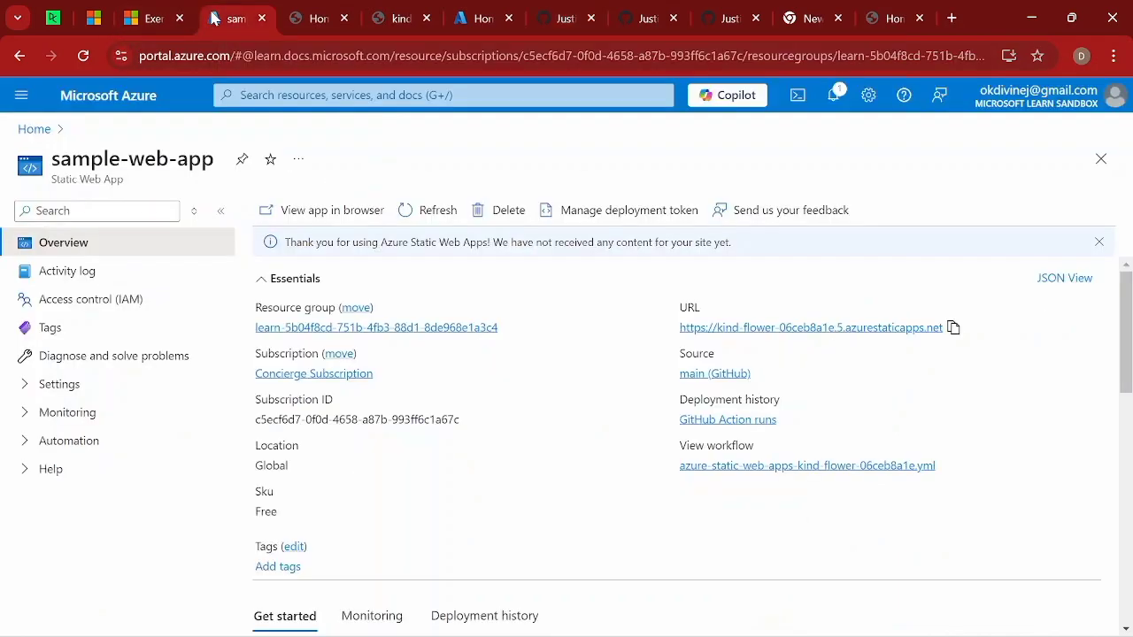
pyautogui.click(806, 330)
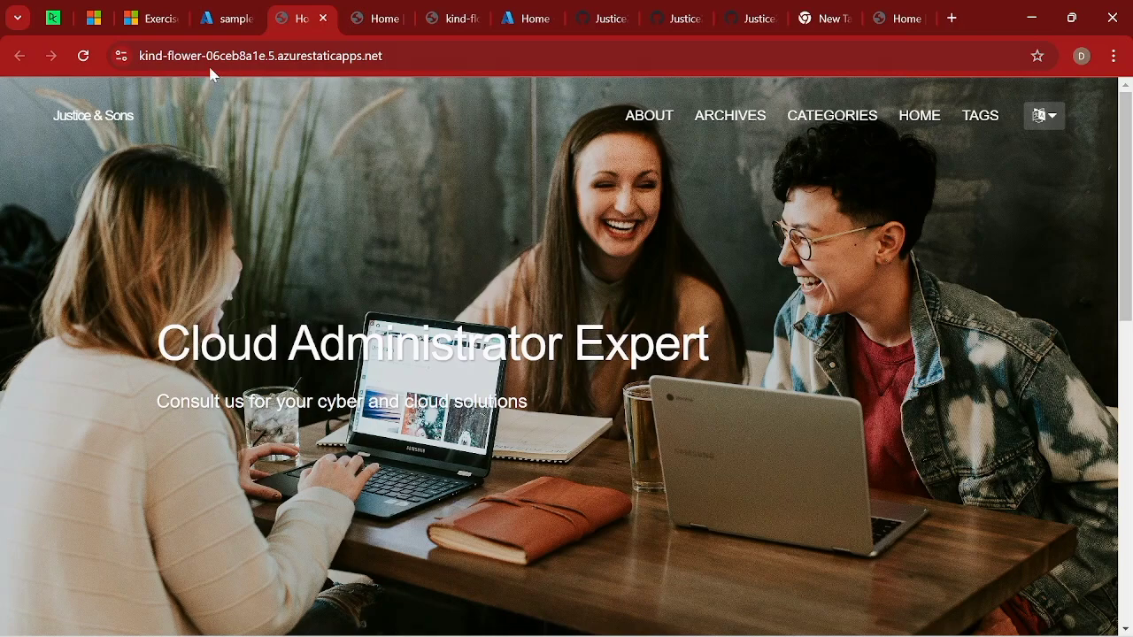
# Switch to the github.io repository on GitHub and open the _data/defaults.yml file linked in its README.
pyautogui.click(230, 19)
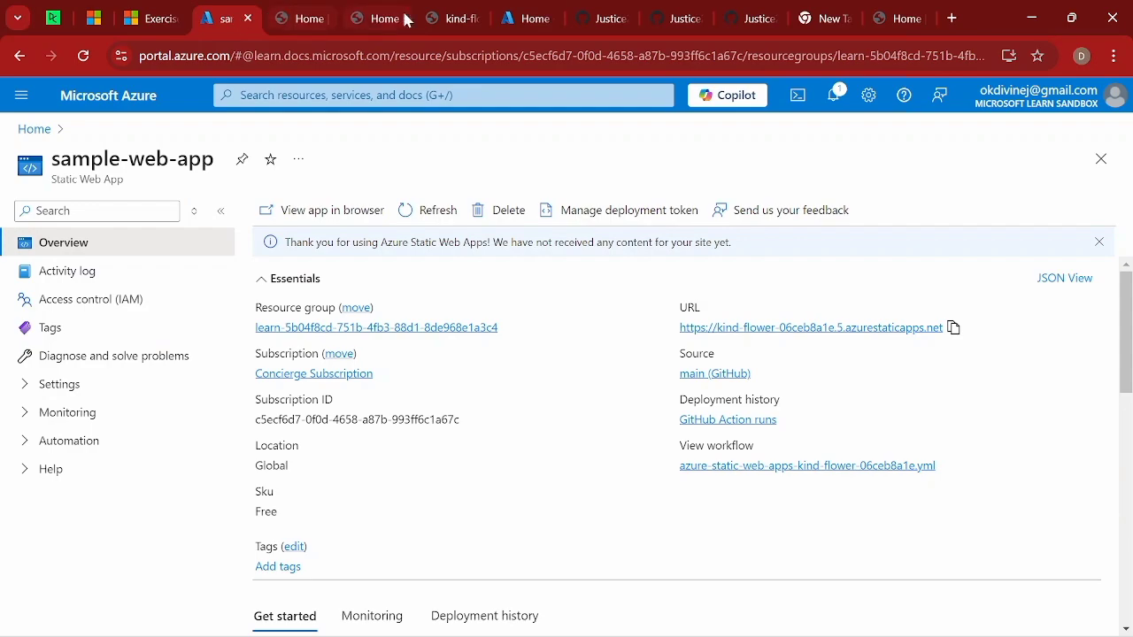
pyautogui.moveTo(445, 22)
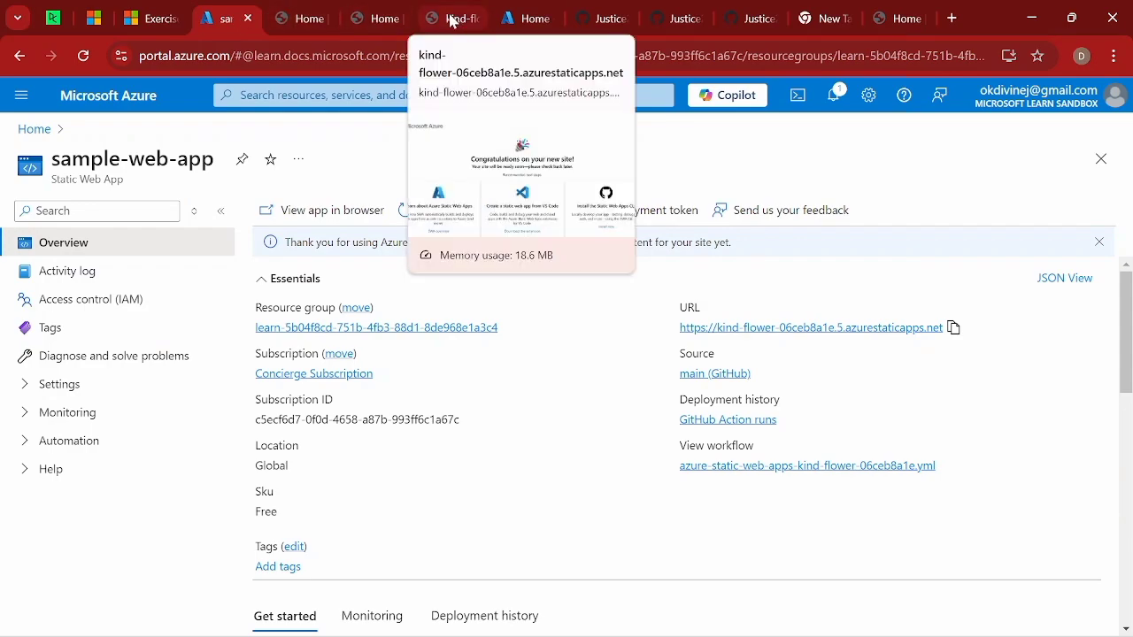
pyautogui.moveTo(361, 14)
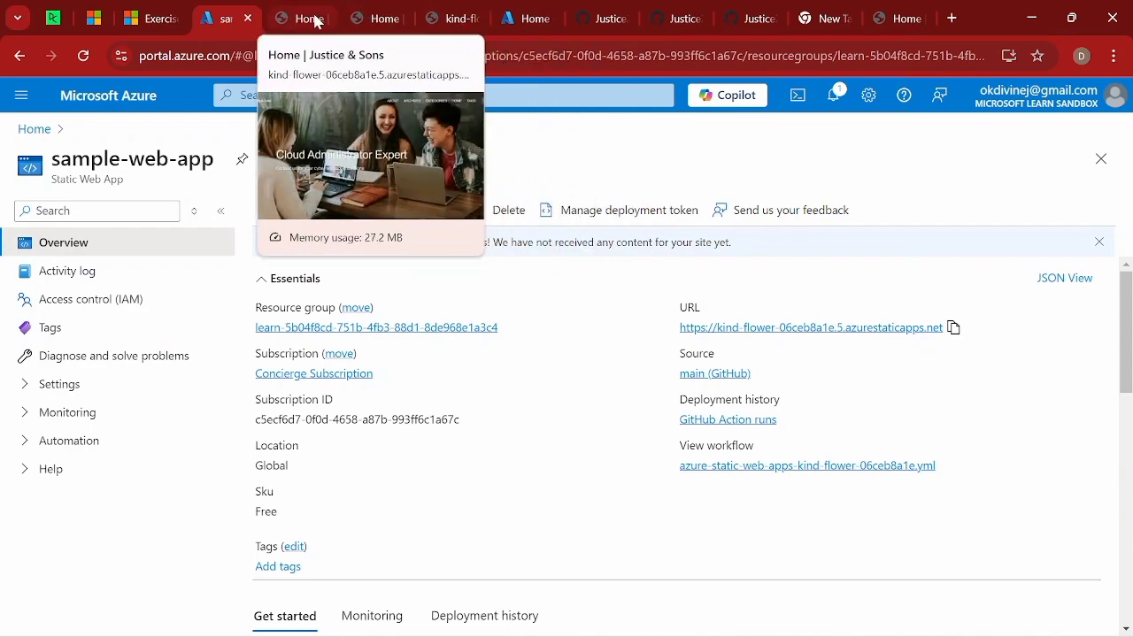
pyautogui.moveTo(551, 12)
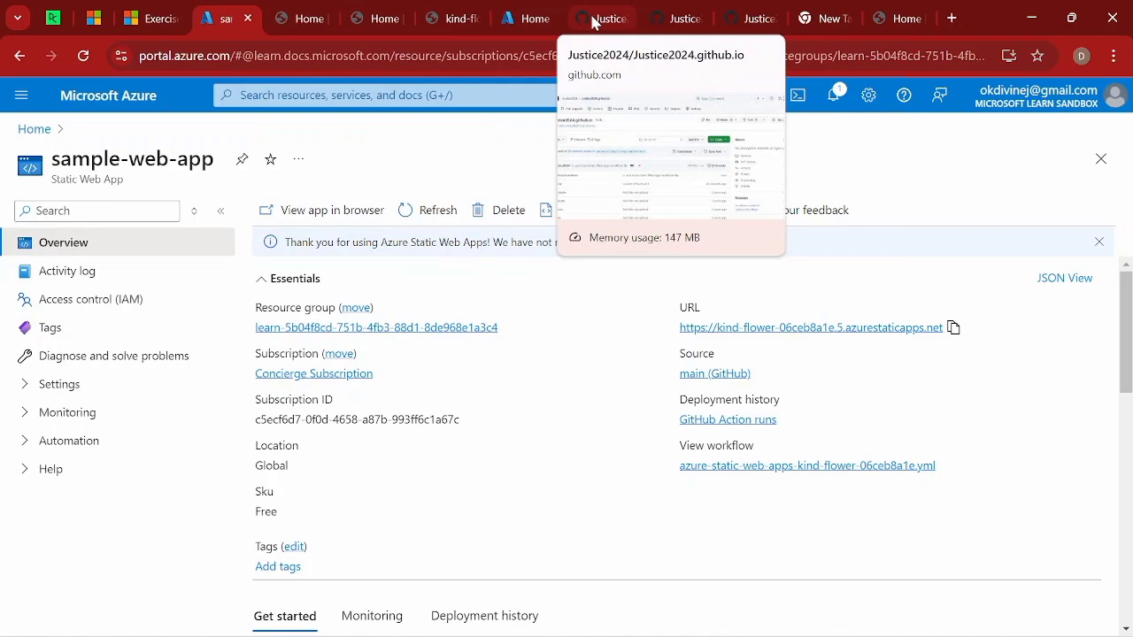
pyautogui.click(591, 22)
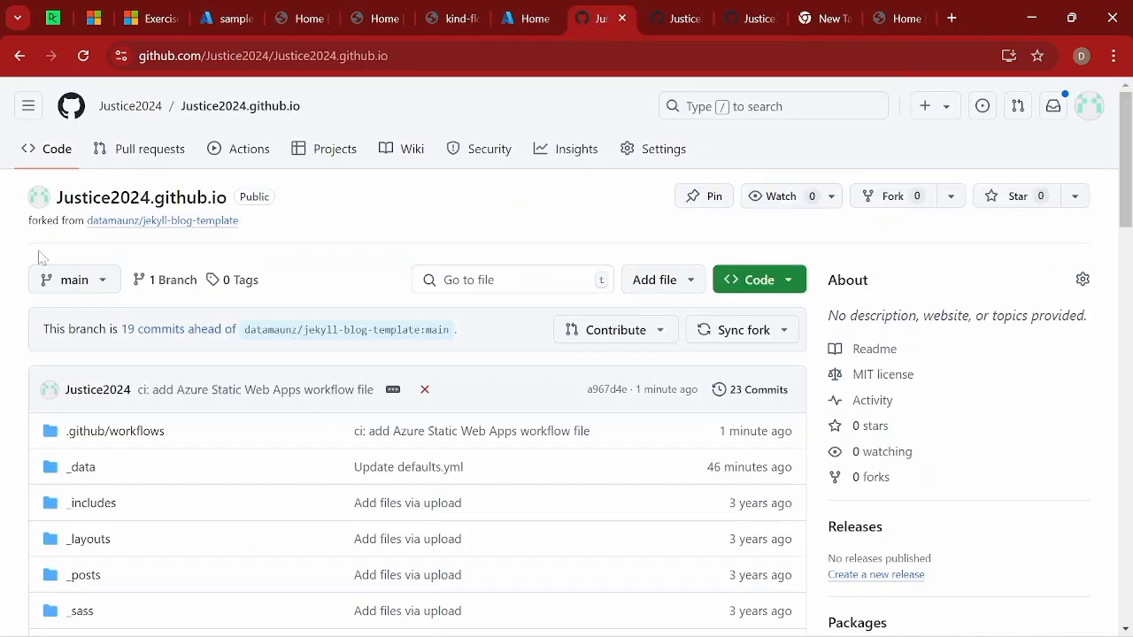
pyautogui.scroll(-15, 84, 263)
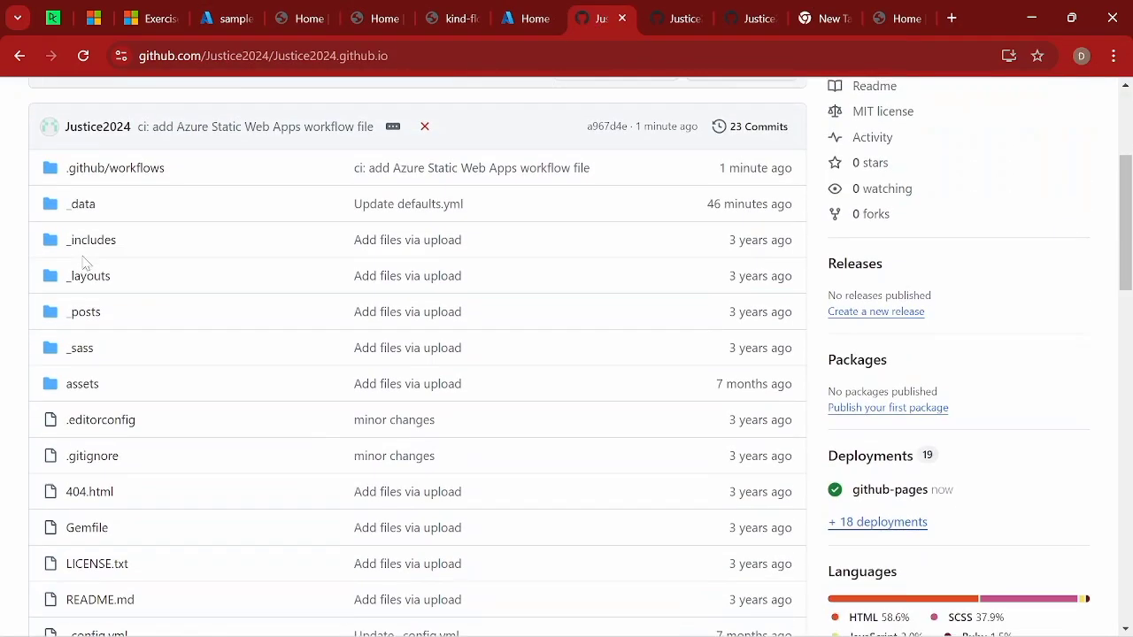
pyautogui.scroll(3, 84, 263)
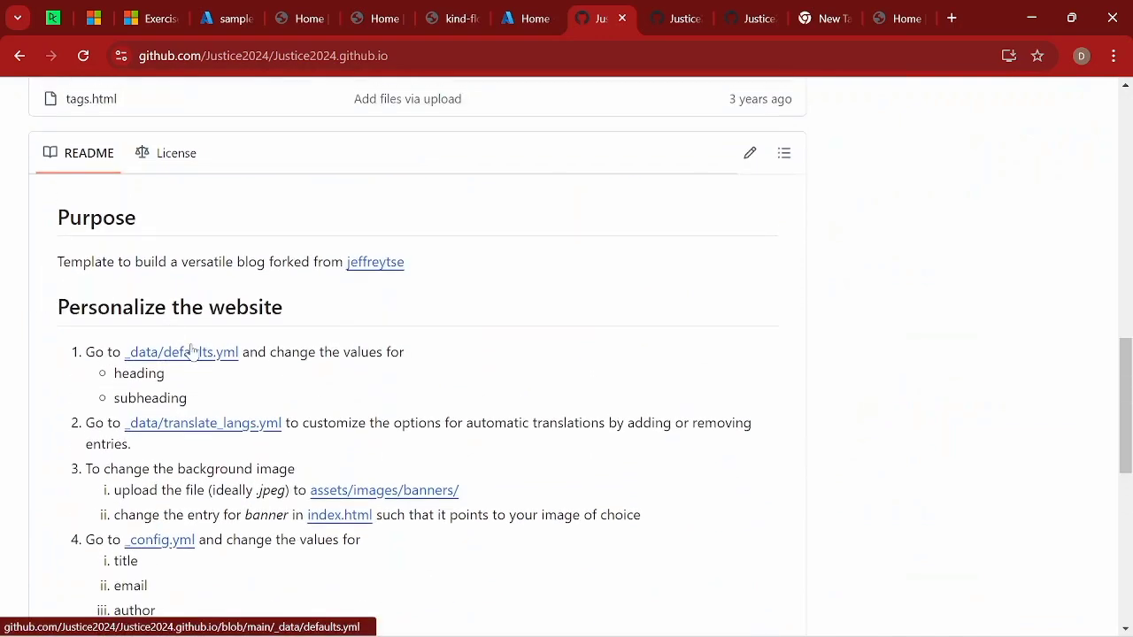
pyautogui.click(192, 354)
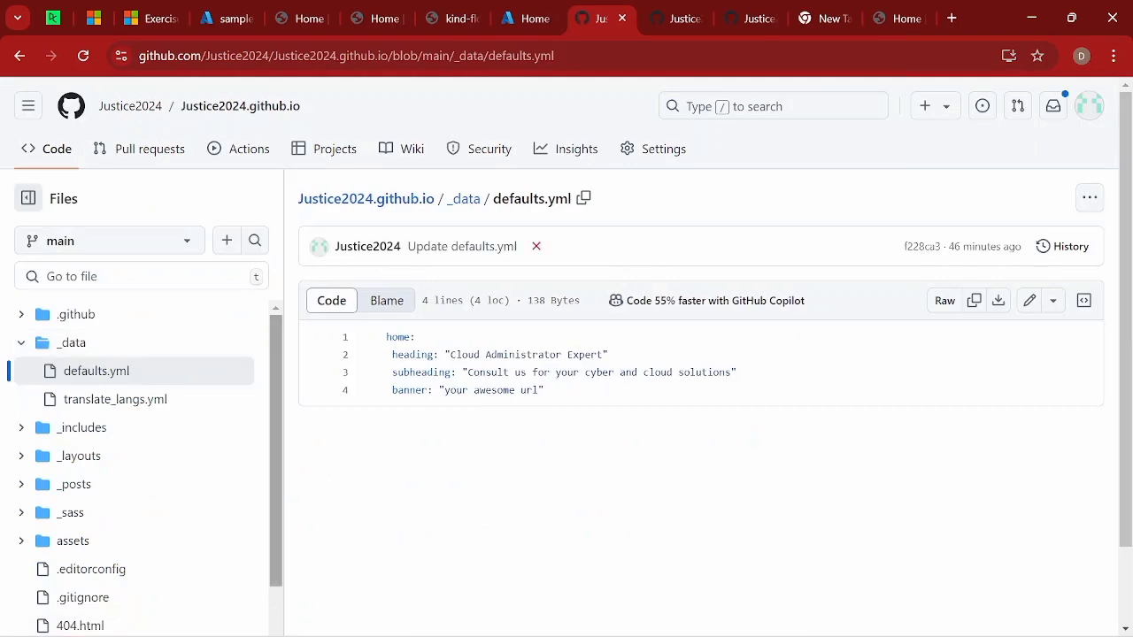
# Change the home heading in defaults.yml to "traing on Azure" and commit the change directly to the main branch.
pyautogui.click(1029, 302)
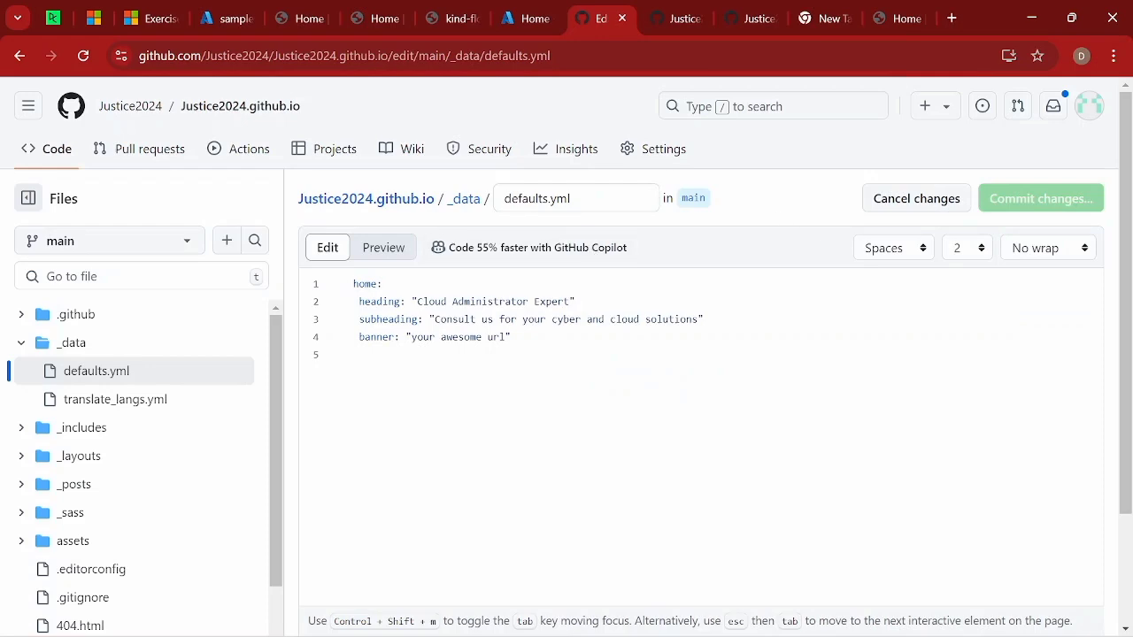
pyautogui.press('BackSpace')
pyautogui.press('BackSpace')
pyautogui.press('BackSpace')
pyautogui.press('BackSpace')
pyautogui.press('BackSpace')
pyautogui.press('BackSpace')
pyautogui.press('BackSpace')
pyautogui.press('BackSpace')
pyautogui.press('BackSpace')
pyautogui.press('BackSpace')
pyautogui.press('BackSpace')
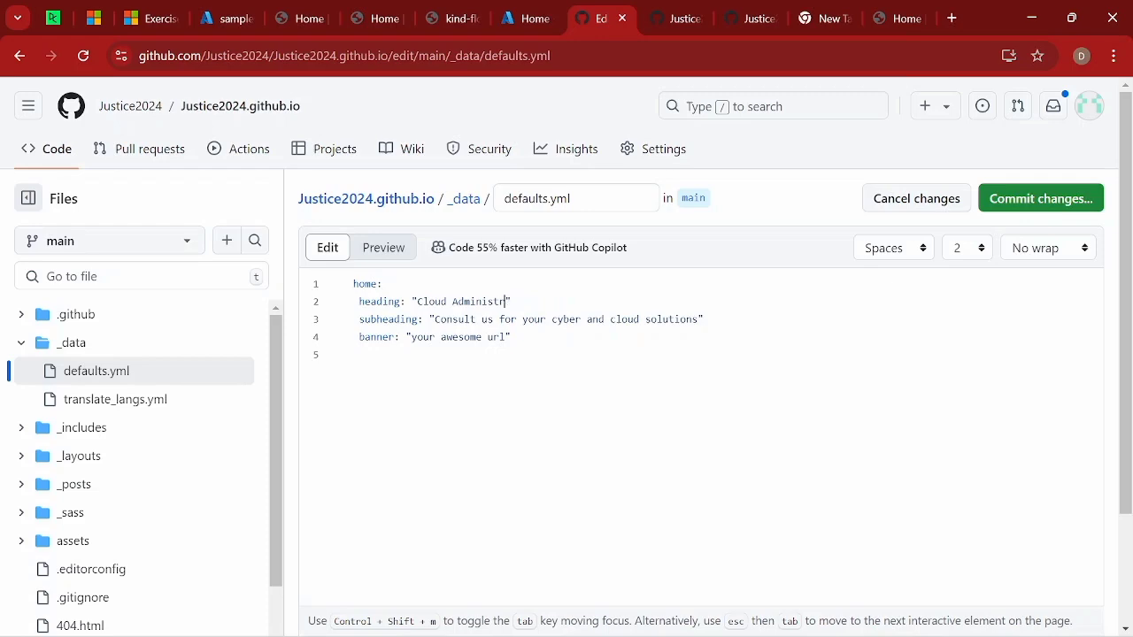
pyautogui.press('BackSpace')
pyautogui.press('BackSpace')
pyautogui.press('BackSpace')
pyautogui.press('BackSpace')
pyautogui.press('BackSpace')
pyautogui.press('BackSpace')
pyautogui.press('BackSpace')
pyautogui.press('BackSpace')
pyautogui.press('BackSpace')
pyautogui.press('BackSpace')
pyautogui.press('BackSpace')
pyautogui.press('BackSpace')
pyautogui.press('BackSpace')
pyautogui.press('BackSpace')
pyautogui.press('BackSpace')
pyautogui.write('traing on Azure')
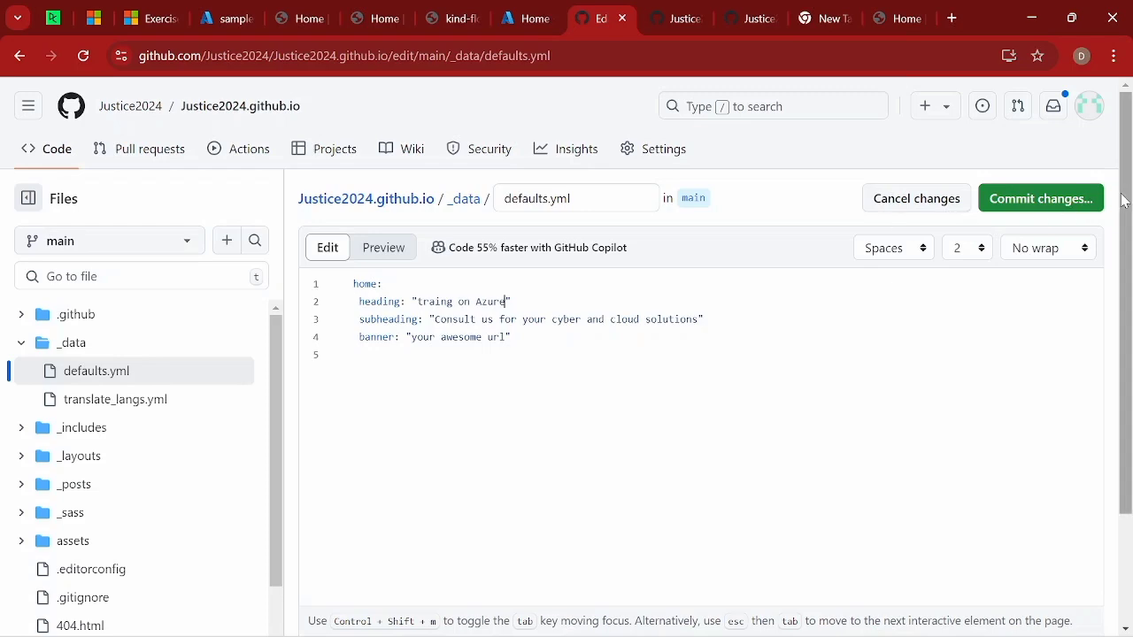
pyautogui.click(1050, 206)
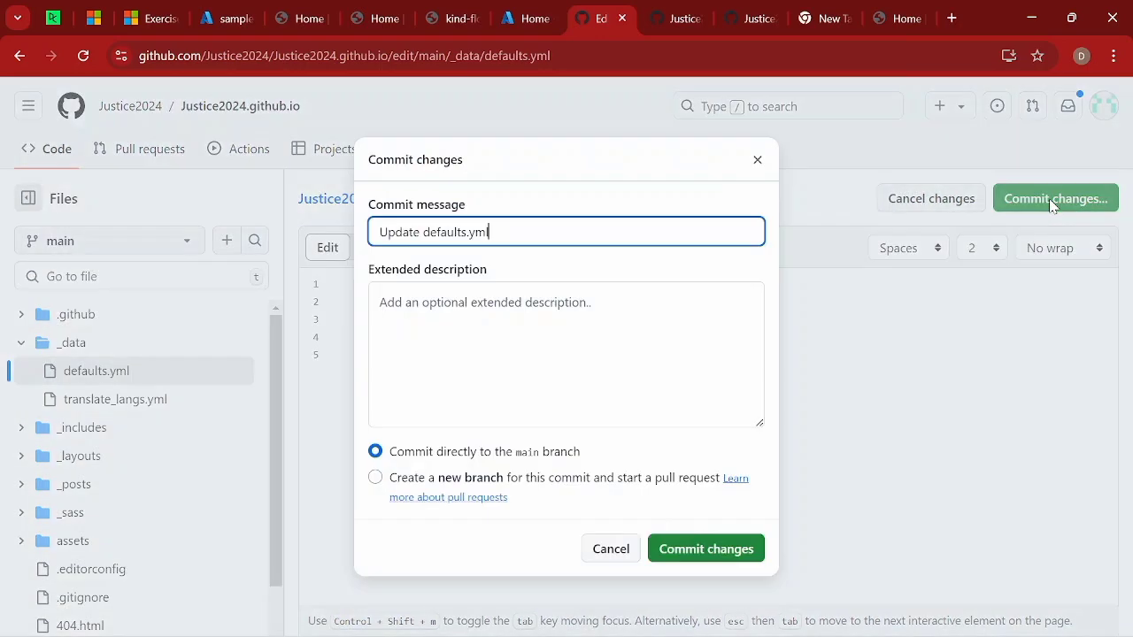
pyautogui.click(695, 548)
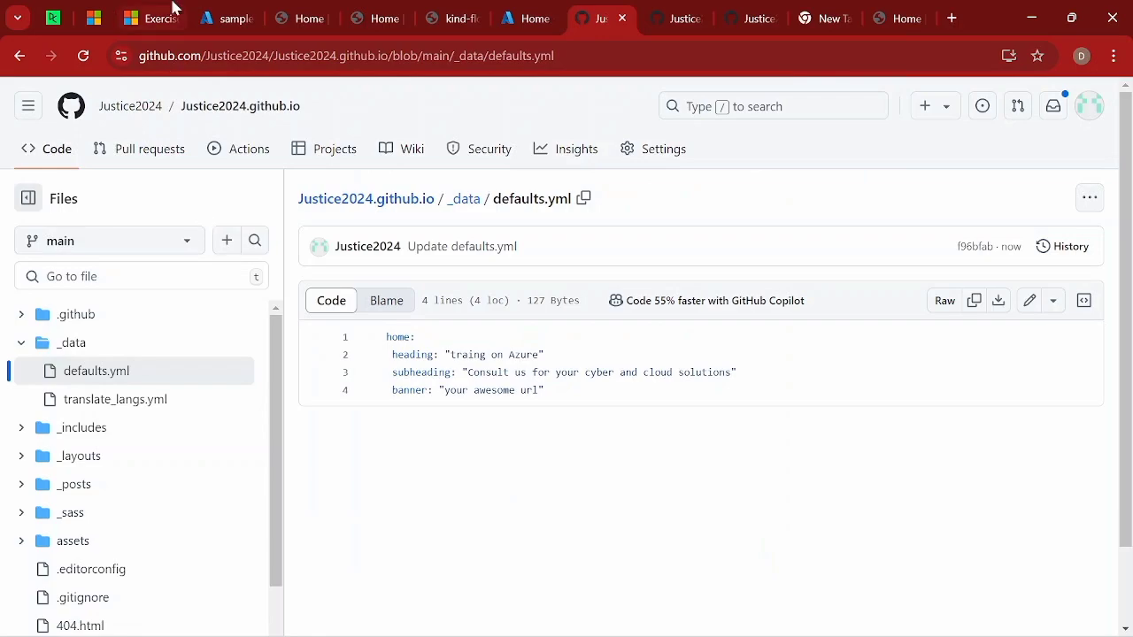
# Open the deployed site from the sample-web-app resource in the Azure portal and reload it repeatedly to check the home heading.
pyautogui.click(208, 19)
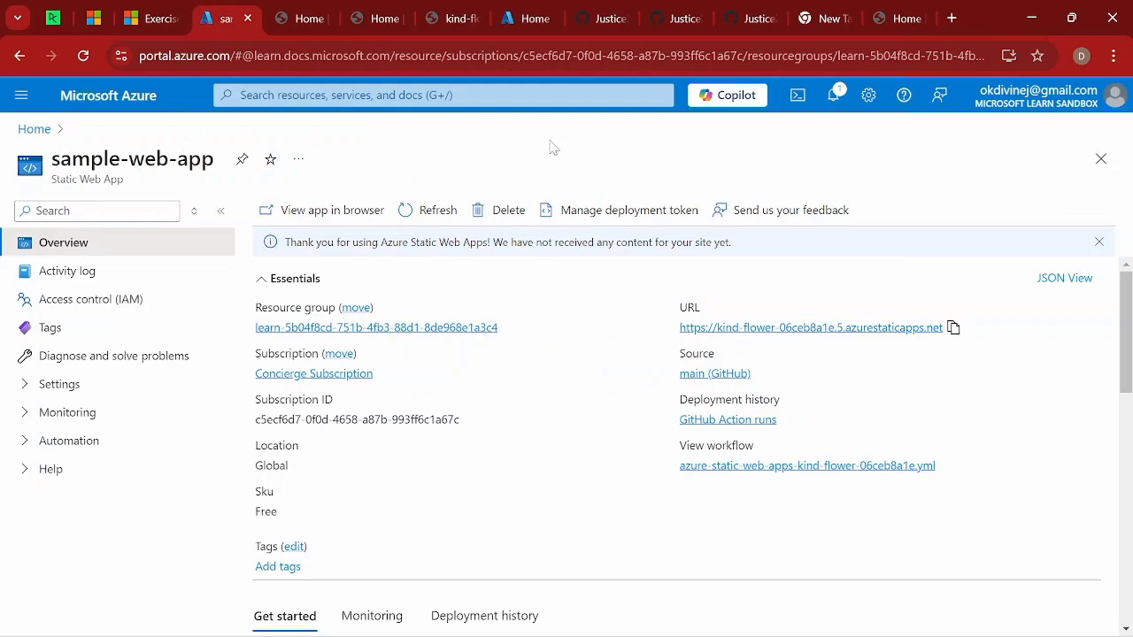
pyautogui.click(805, 329)
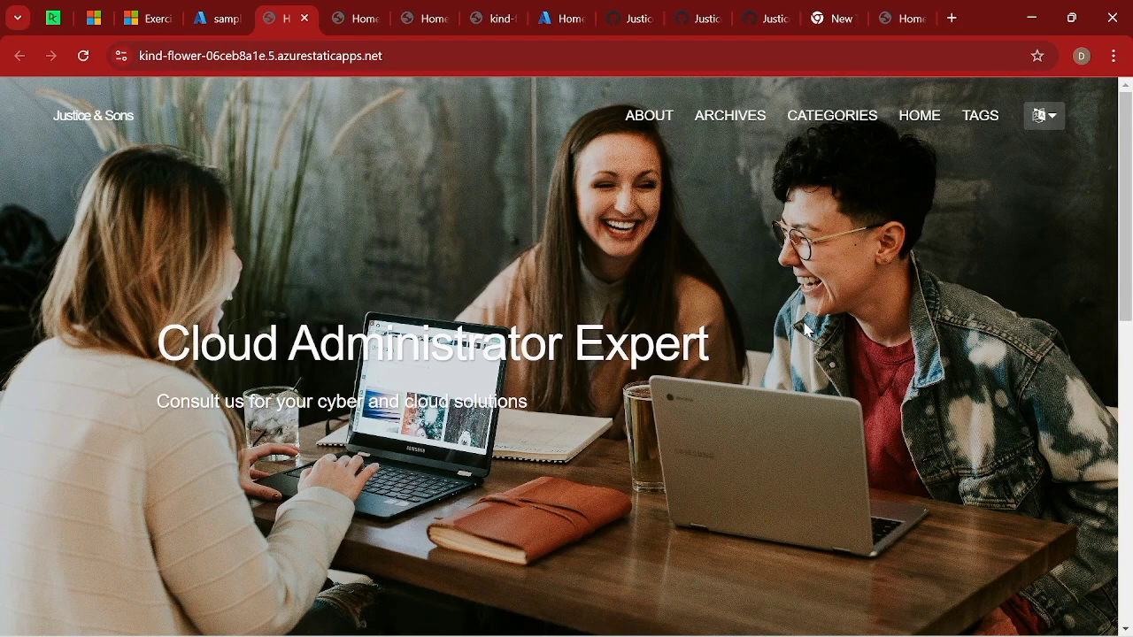
pyautogui.rightClick(430, 184)
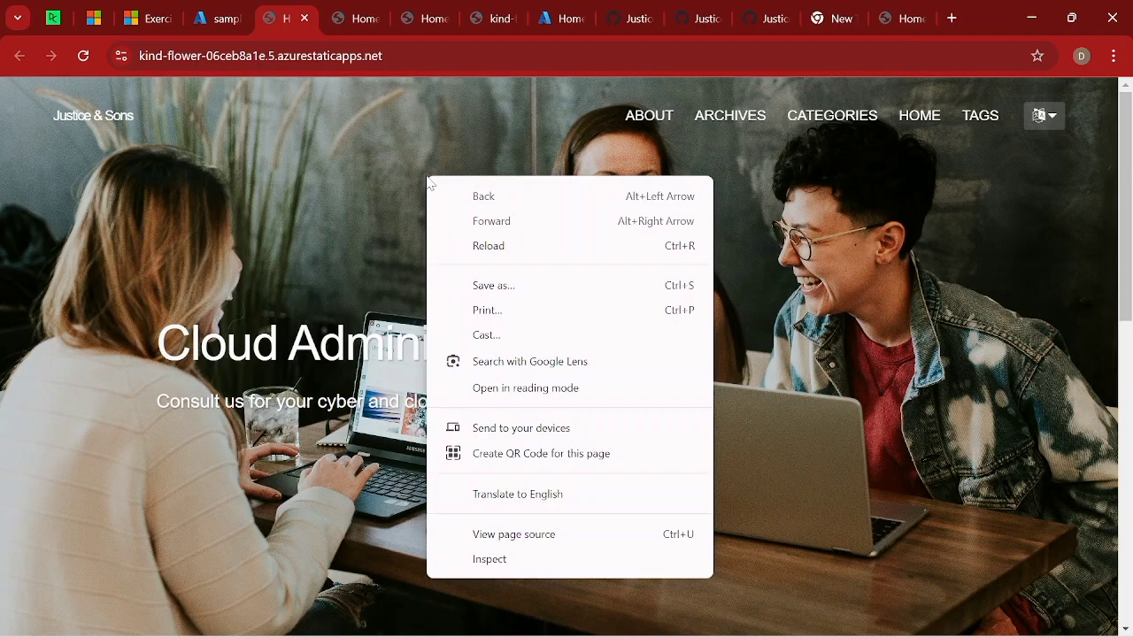
pyautogui.click(485, 247)
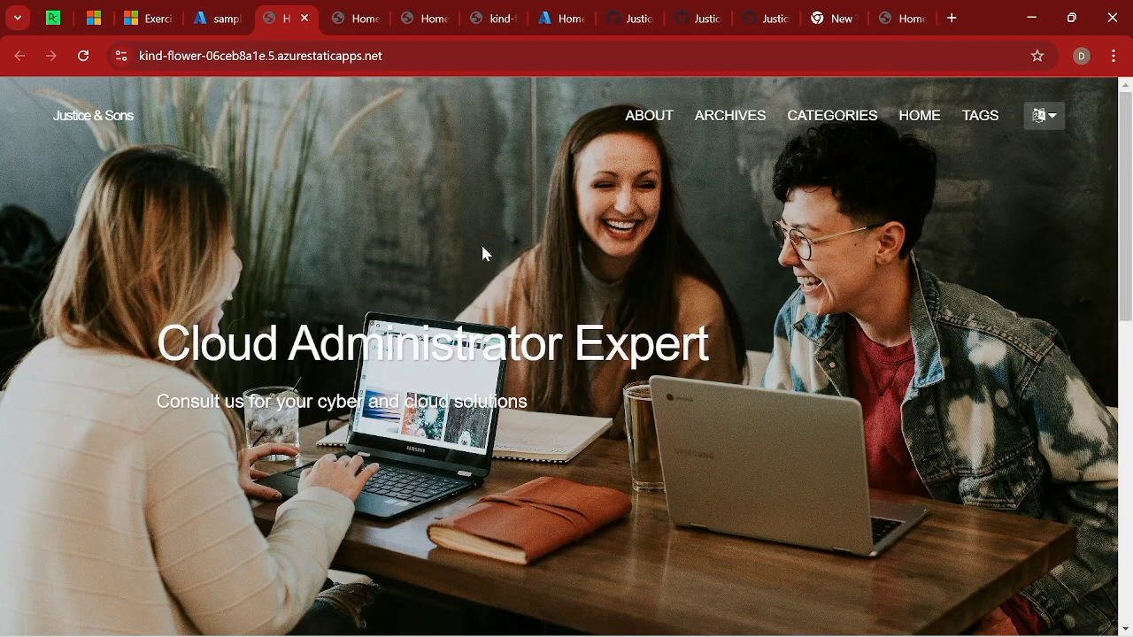
pyautogui.rightClick(483, 250)
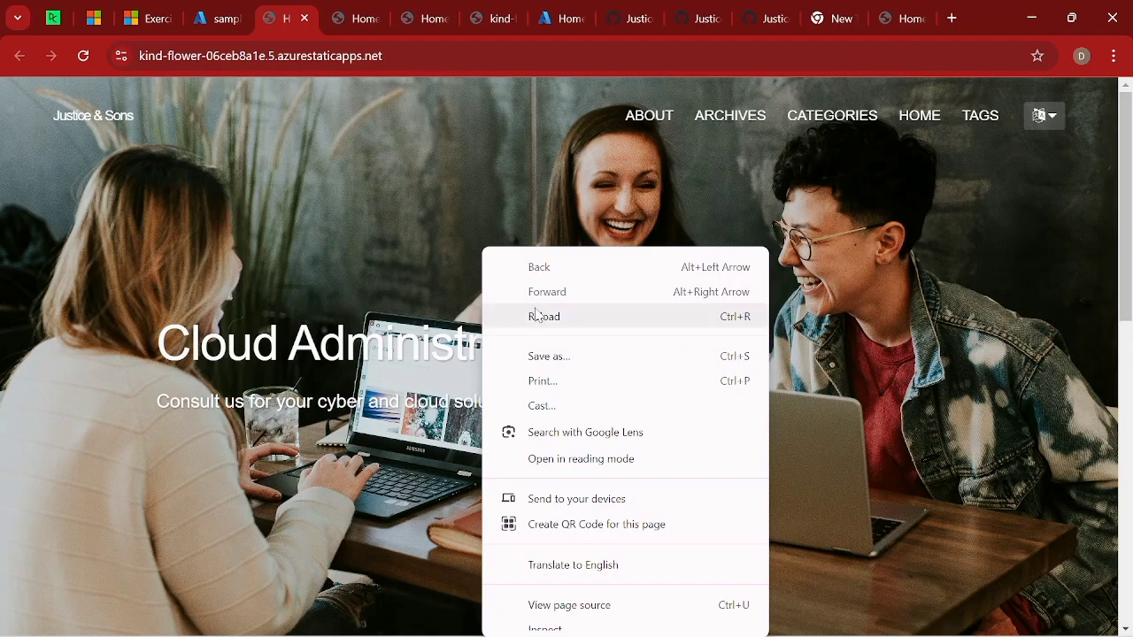
pyautogui.click(538, 316)
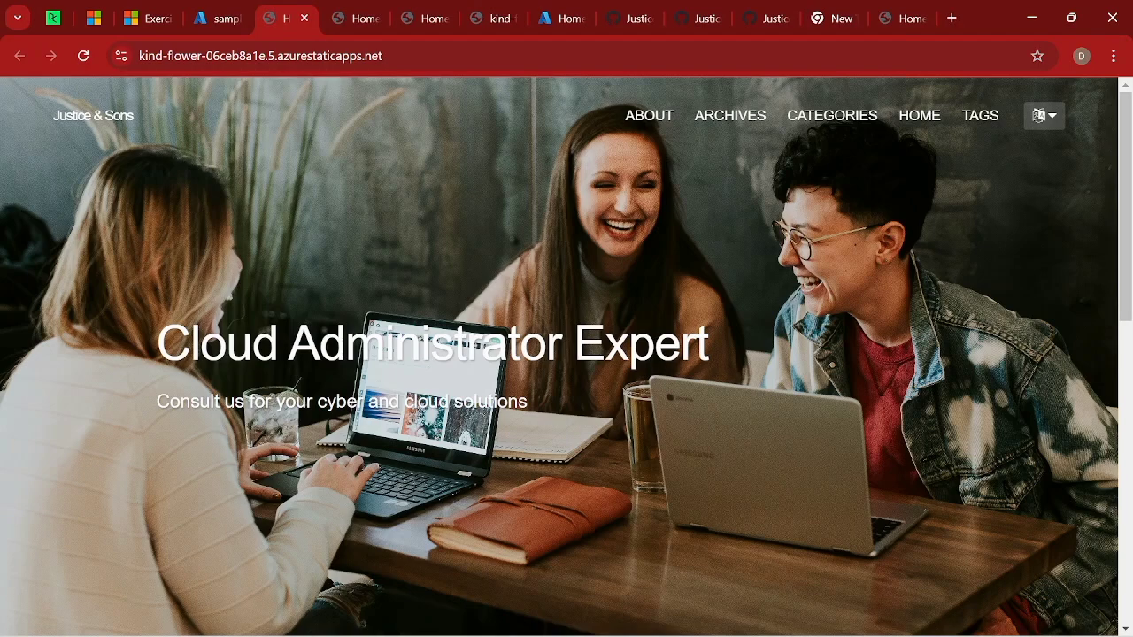
pyautogui.rightClick(455, 242)
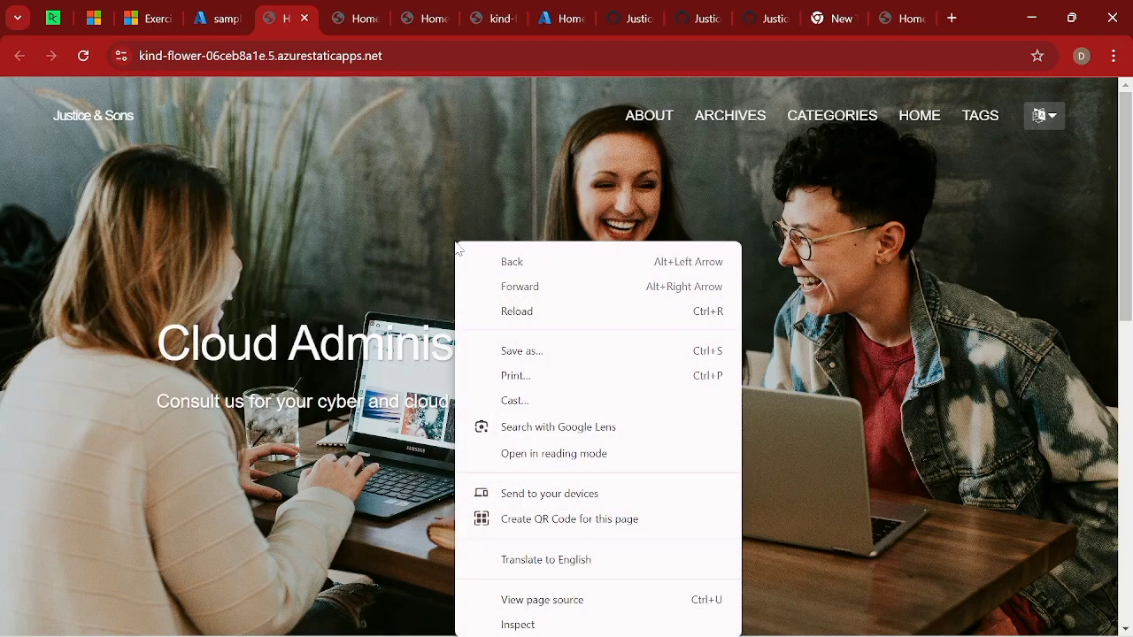
pyautogui.click(513, 312)
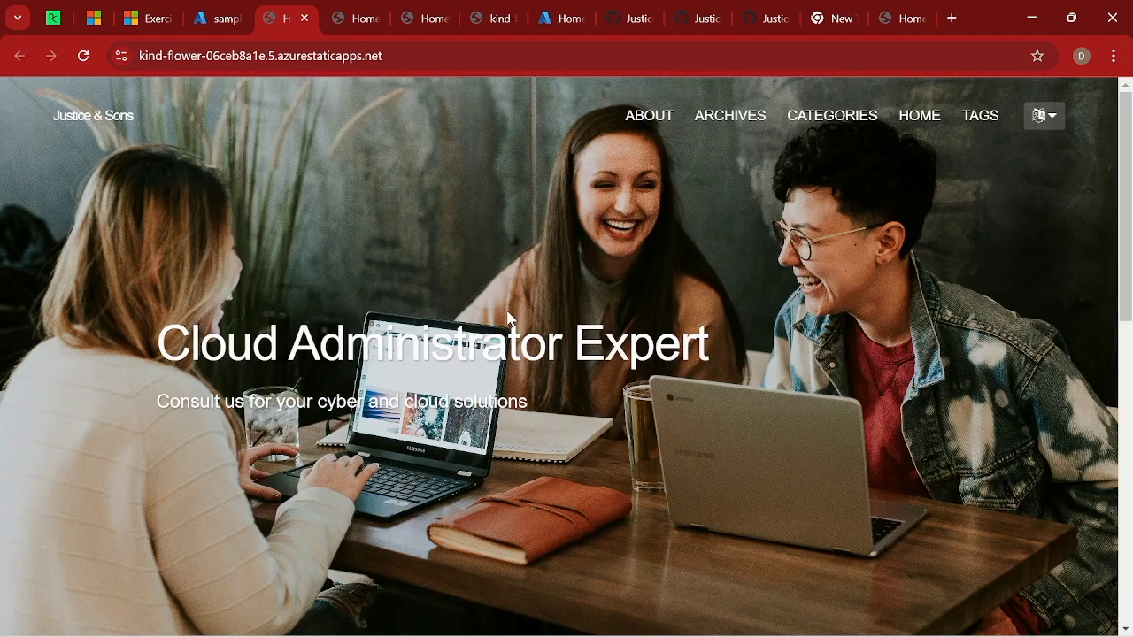
pyautogui.rightClick(467, 264)
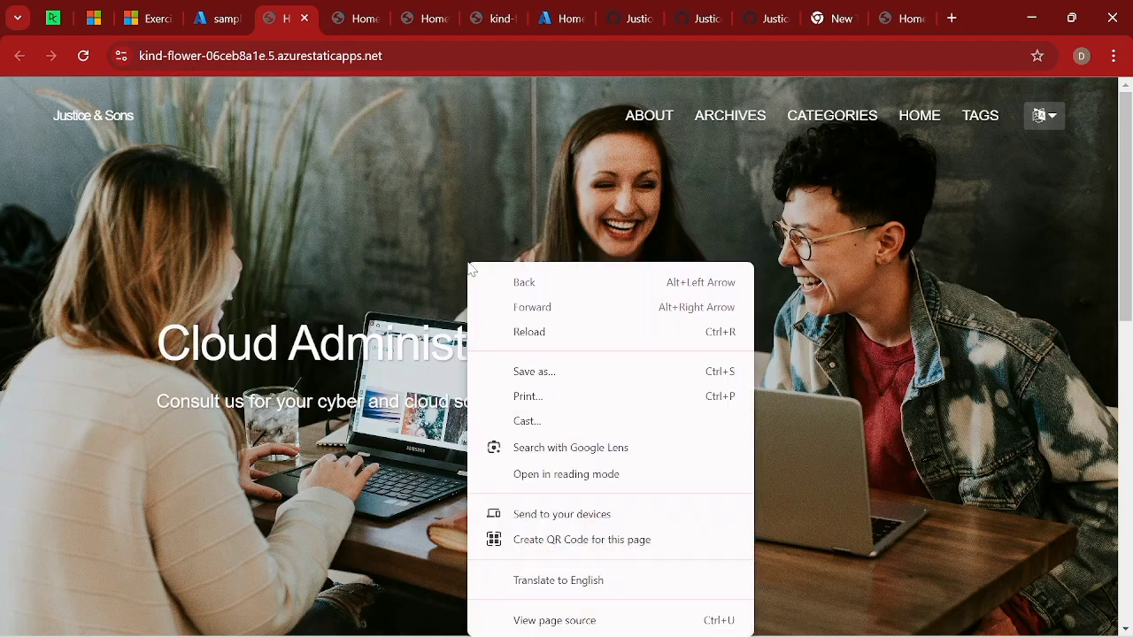
pyautogui.click(528, 332)
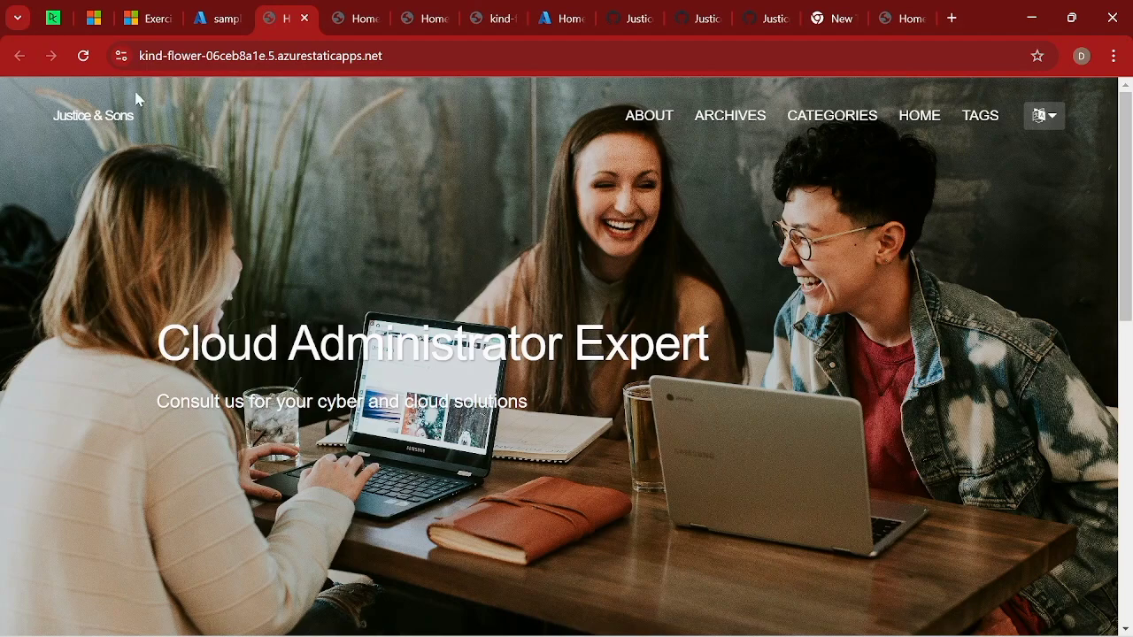
# Return to the sample-web-app resource, open its site URL again and keep reloading to look for the "traing on Azure" heading.
pyautogui.click(221, 25)
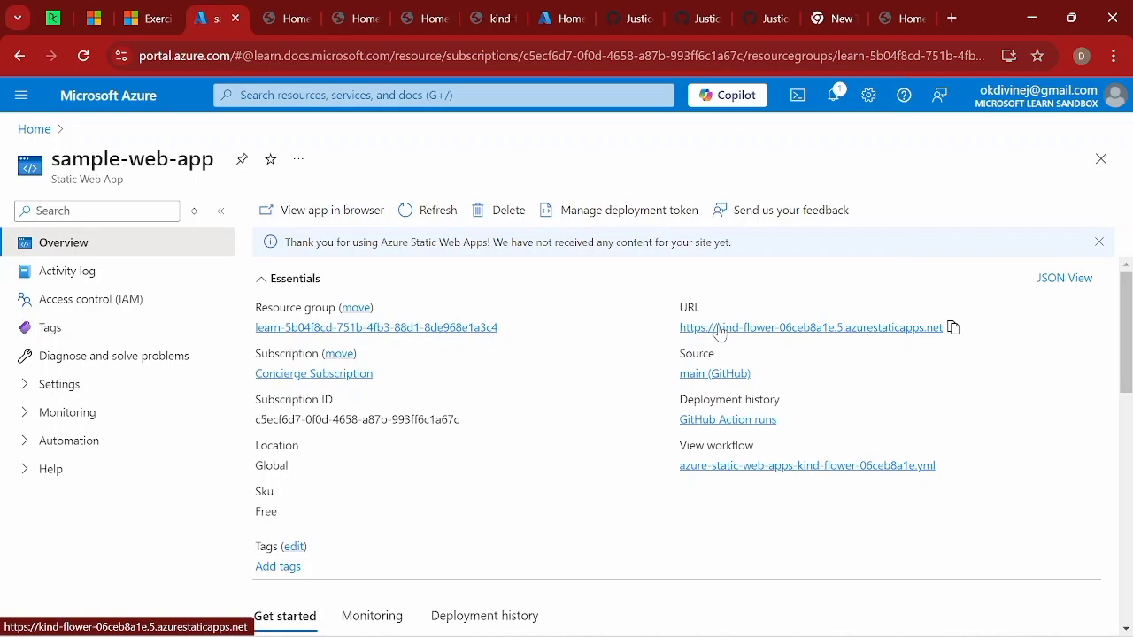
pyautogui.click(720, 332)
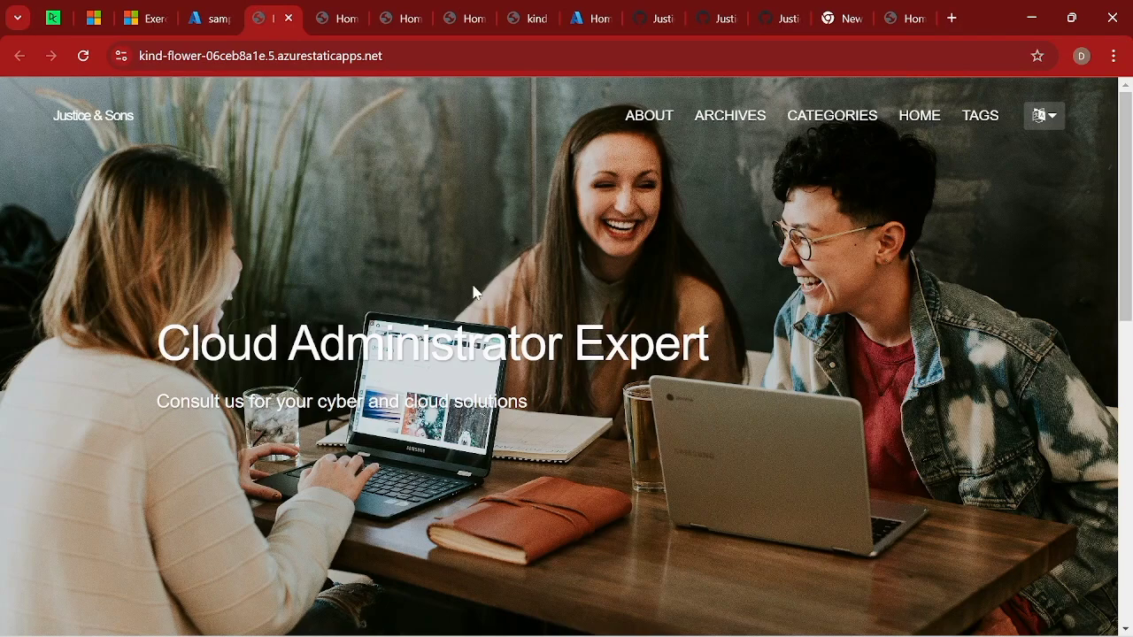
pyautogui.rightClick(338, 191)
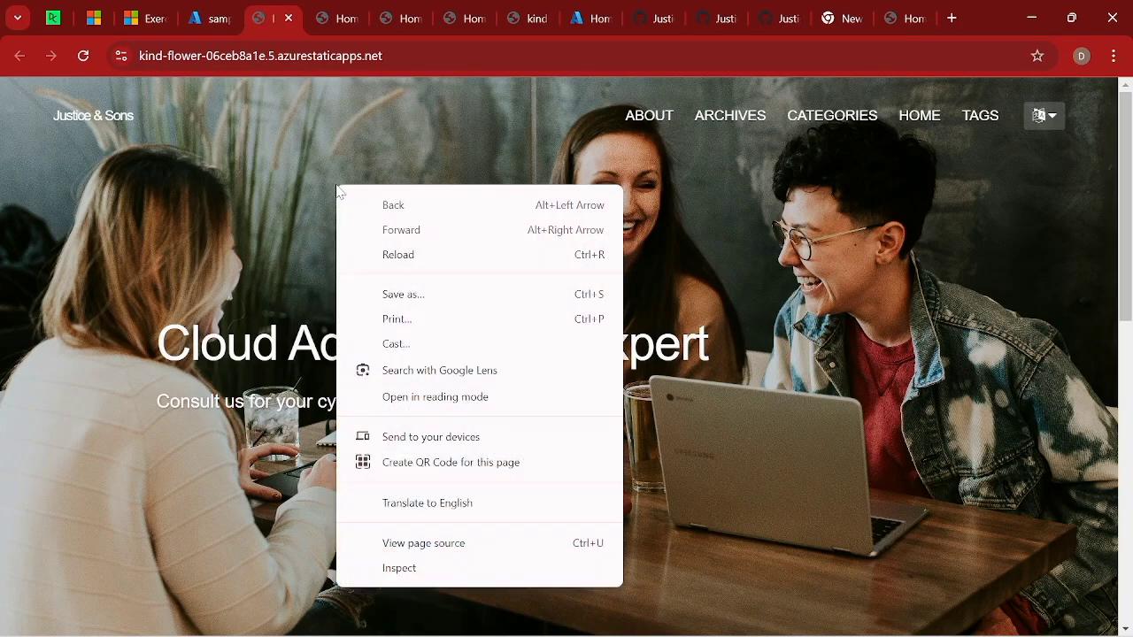
pyautogui.click(398, 256)
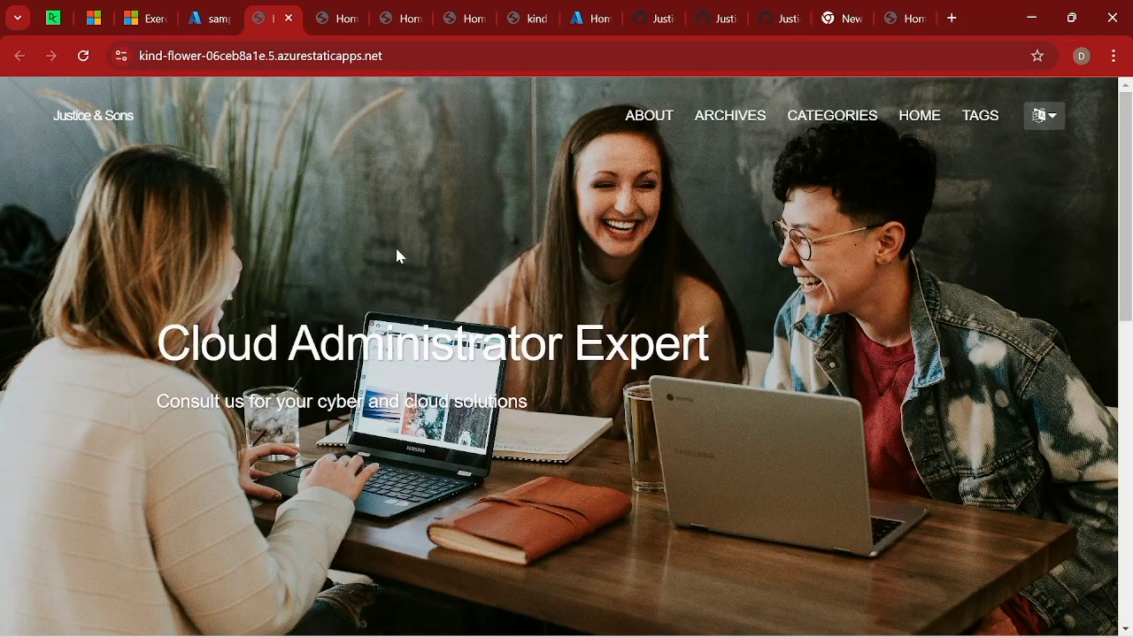
pyautogui.rightClick(397, 255)
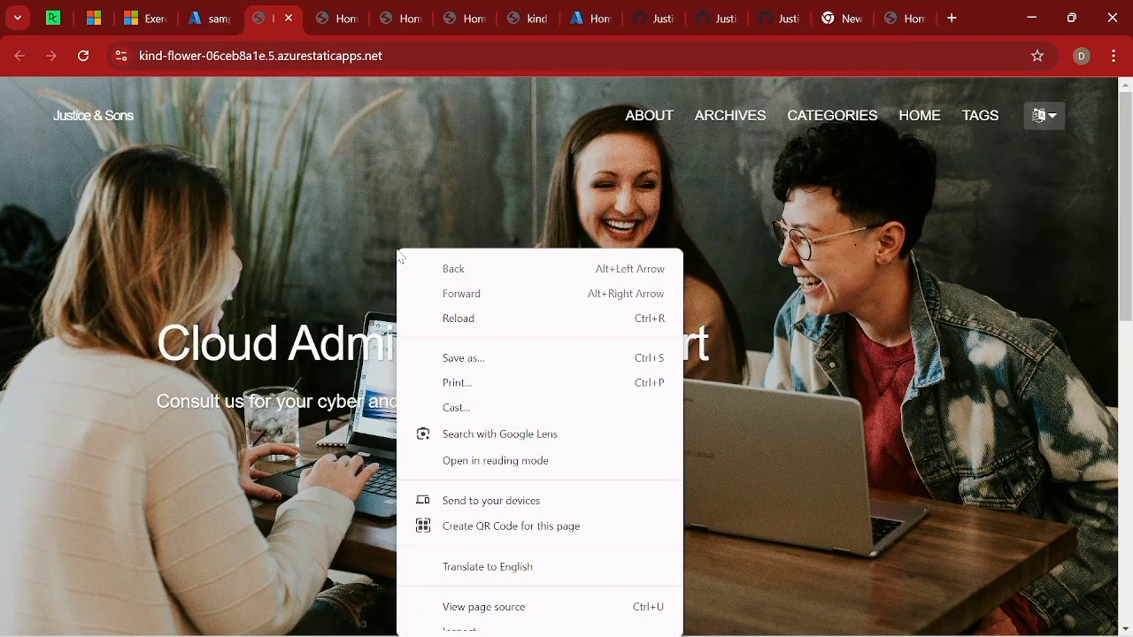
pyautogui.click(455, 321)
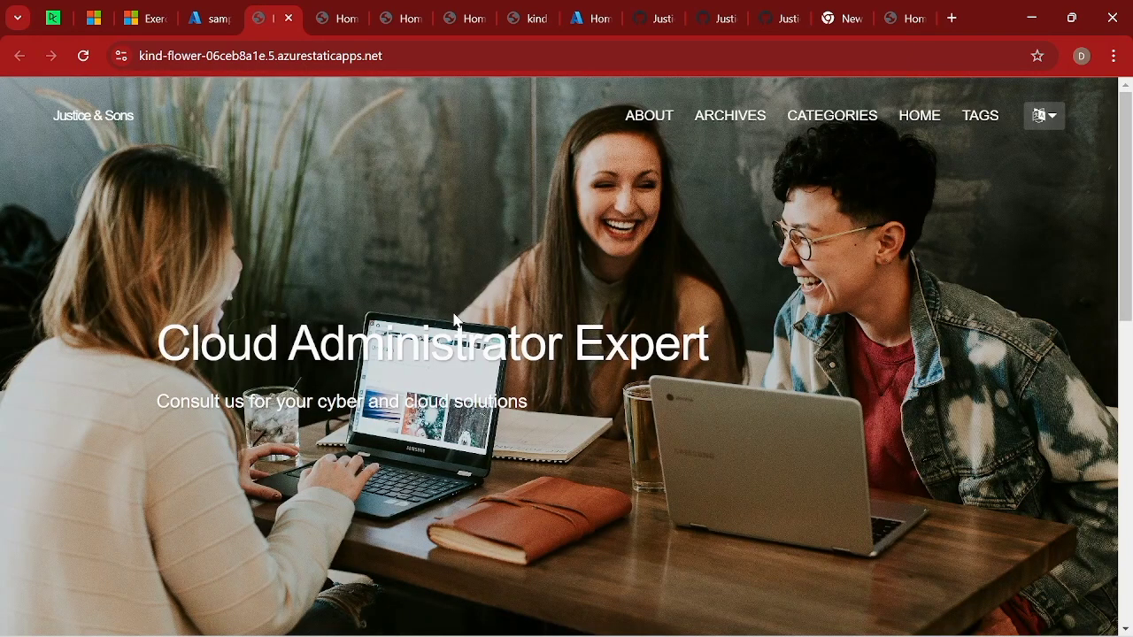
pyautogui.rightClick(455, 321)
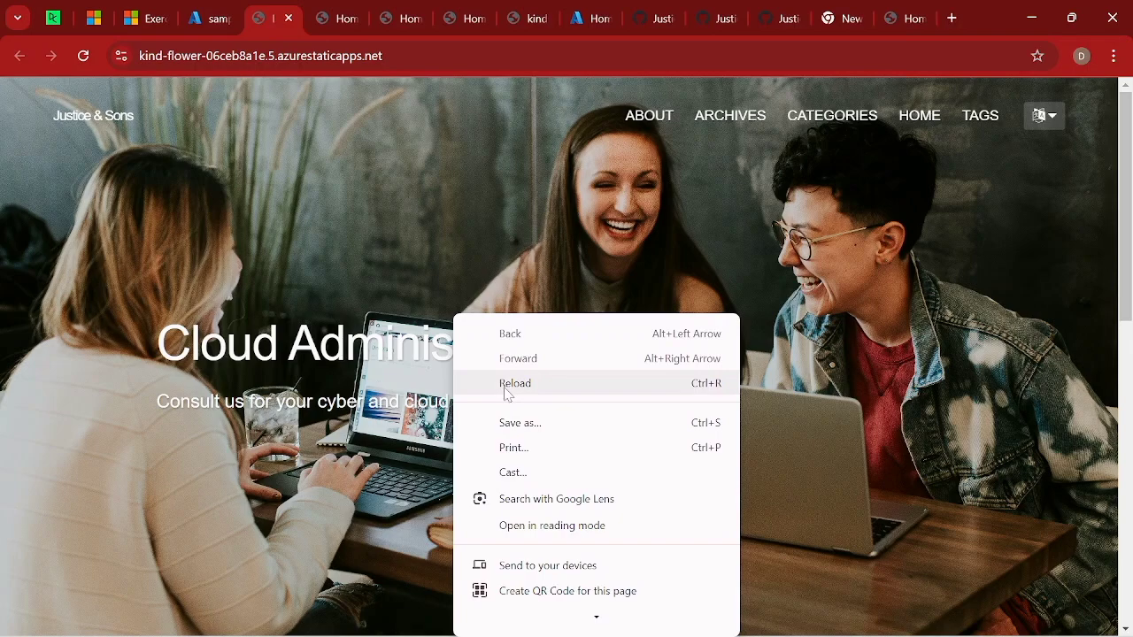
pyautogui.click(506, 391)
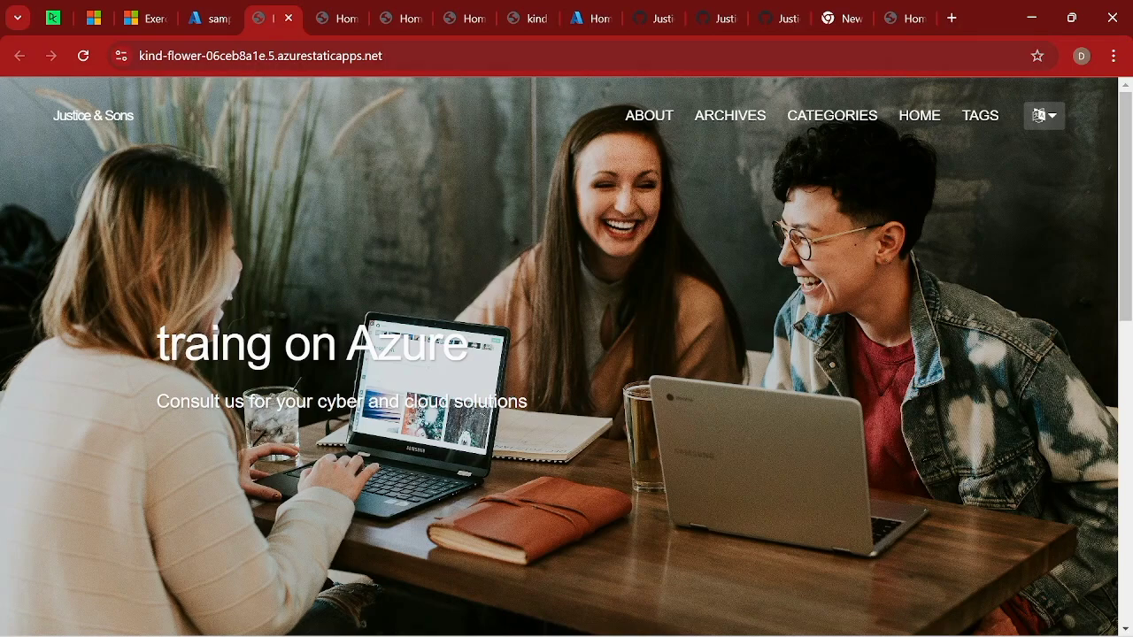
# Review the README's website personalization section in the GitHub repository, then reopen the deployed site from the sample-web-app resource.
pyautogui.click(772, 29)
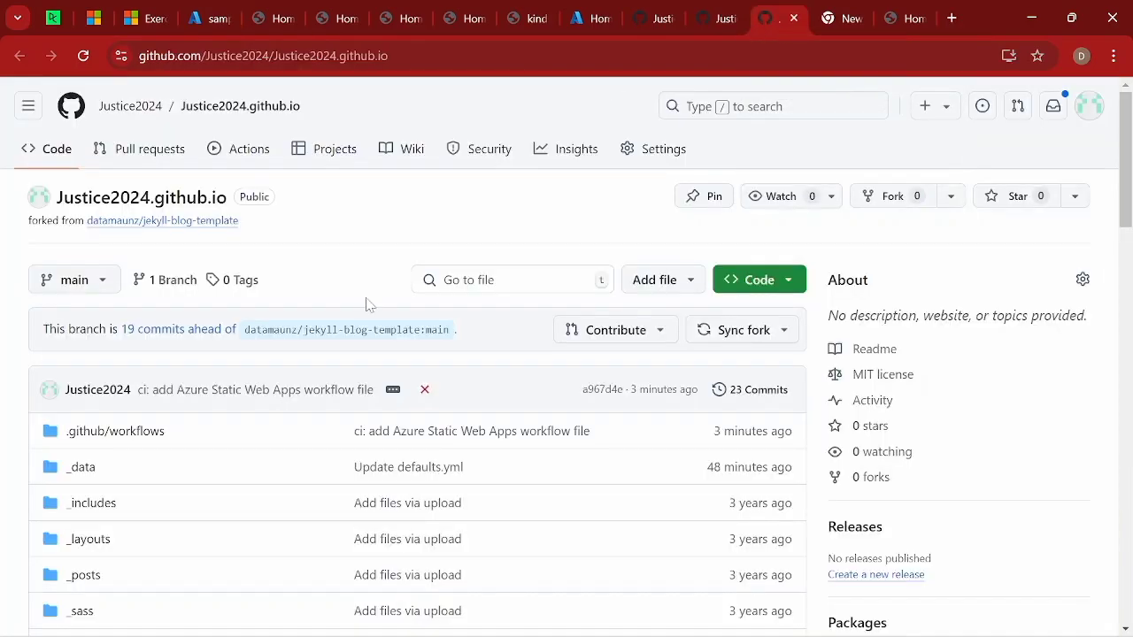
pyautogui.scroll(-3, 183, 343)
pyautogui.scroll(-8, 183, 343)
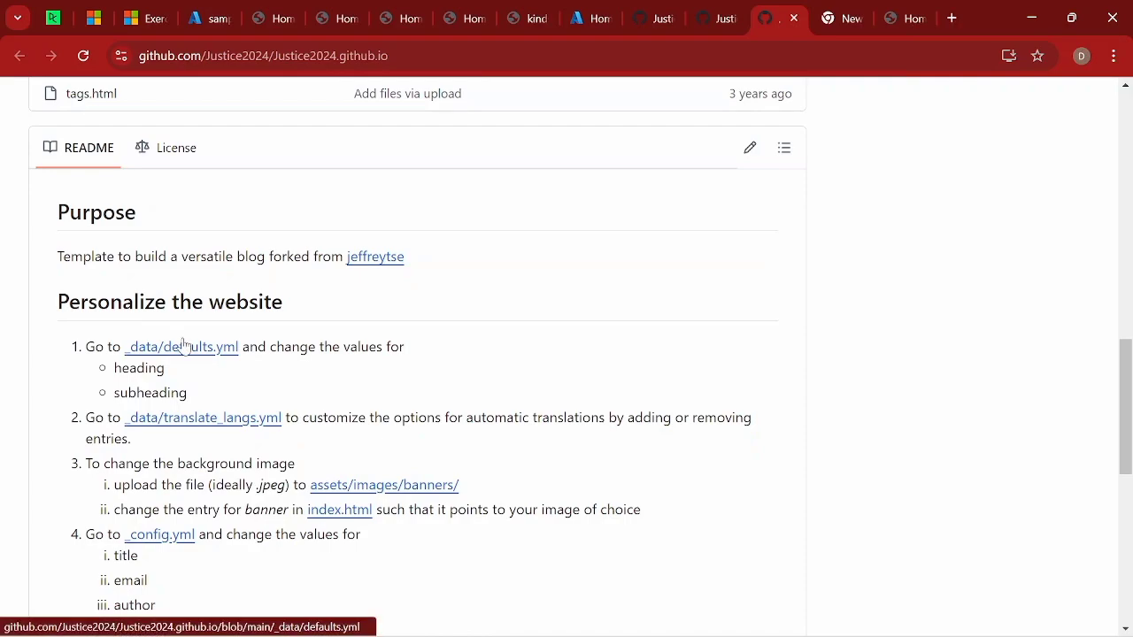
pyautogui.click(202, 23)
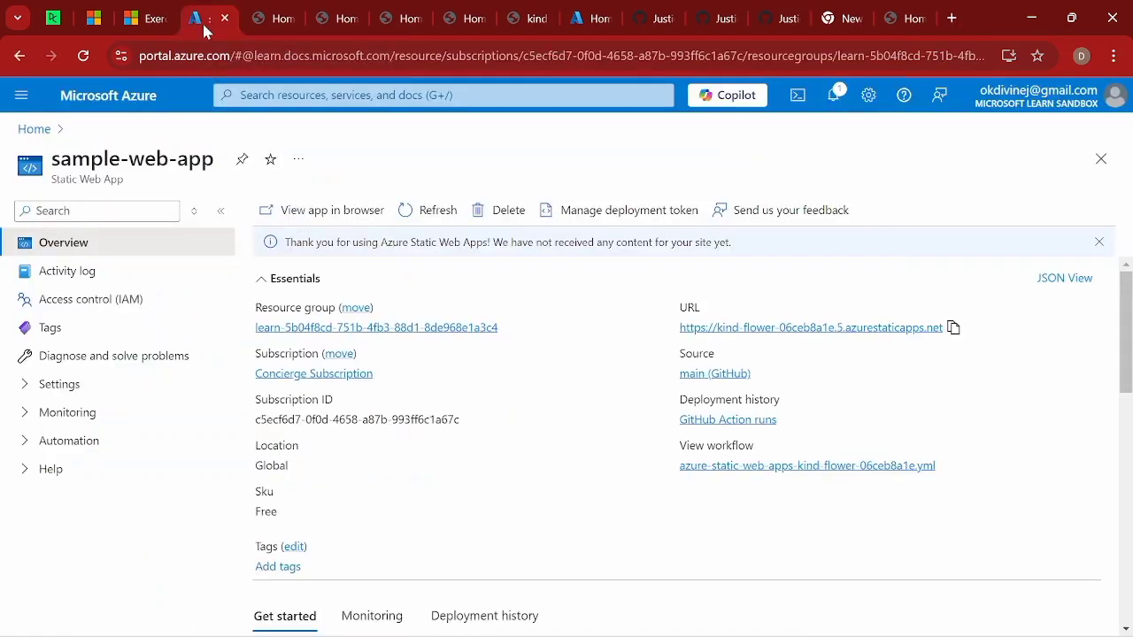
pyautogui.click(780, 328)
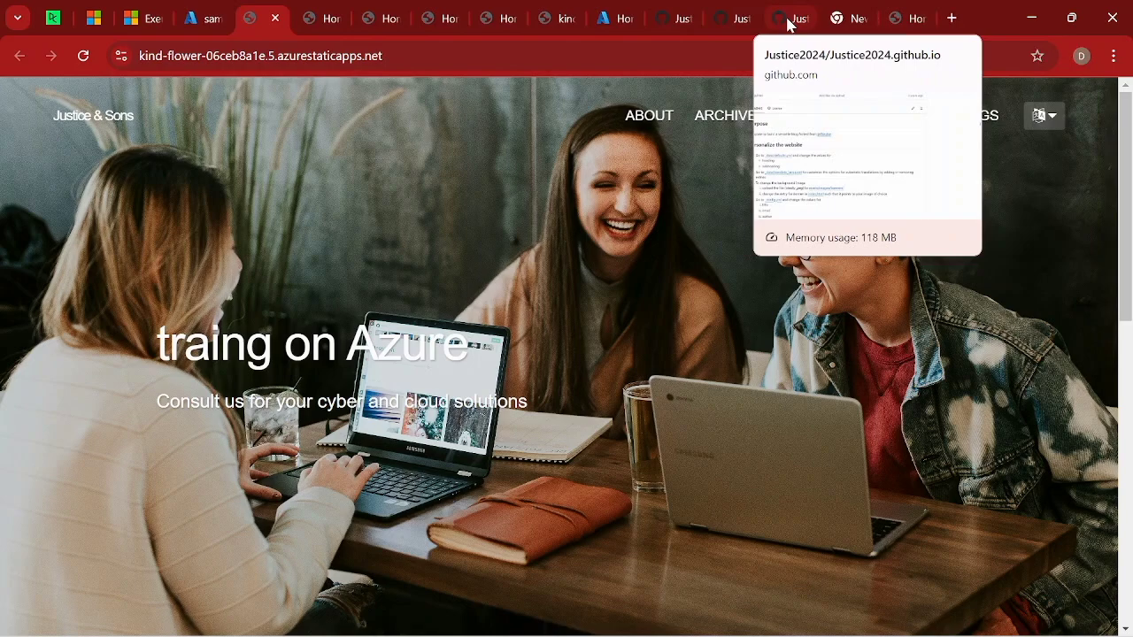
# Switch to the GitHub repository, correct the home heading in _data/defaults.yml to "training on Azure" and commit directly to the main branch.
pyautogui.click(787, 22)
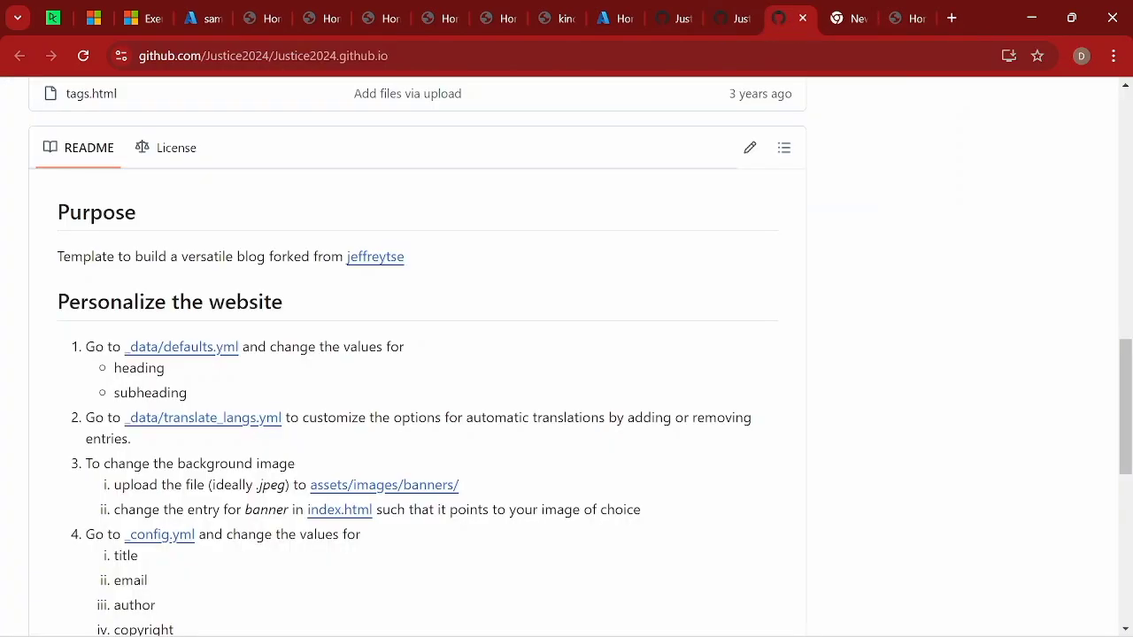
pyautogui.scroll(-1, 266, 133)
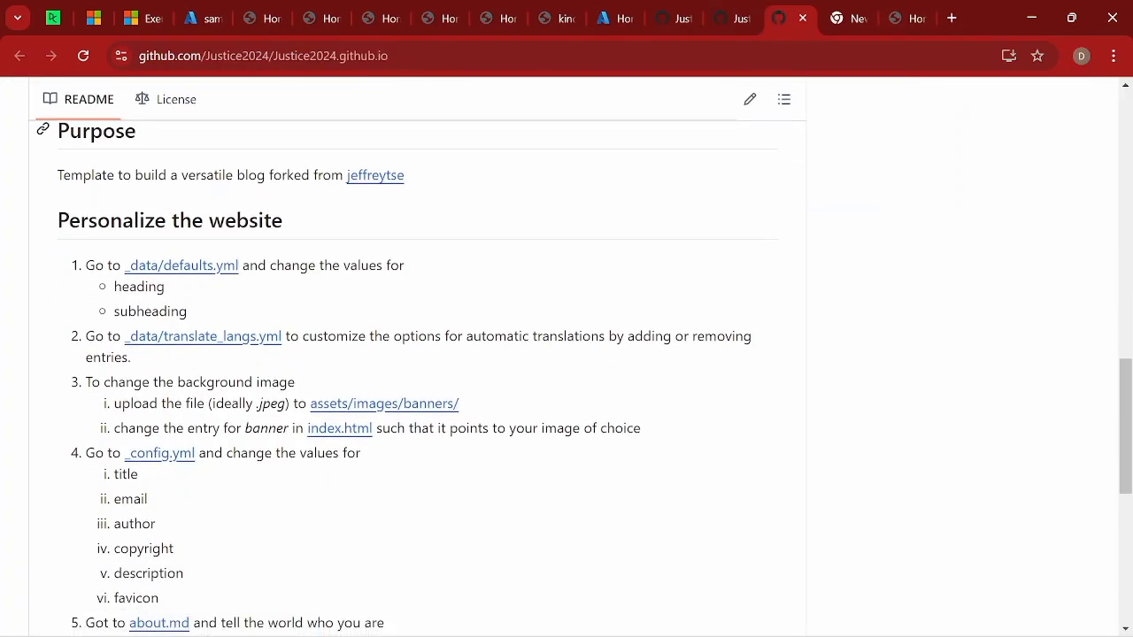
pyautogui.click(196, 266)
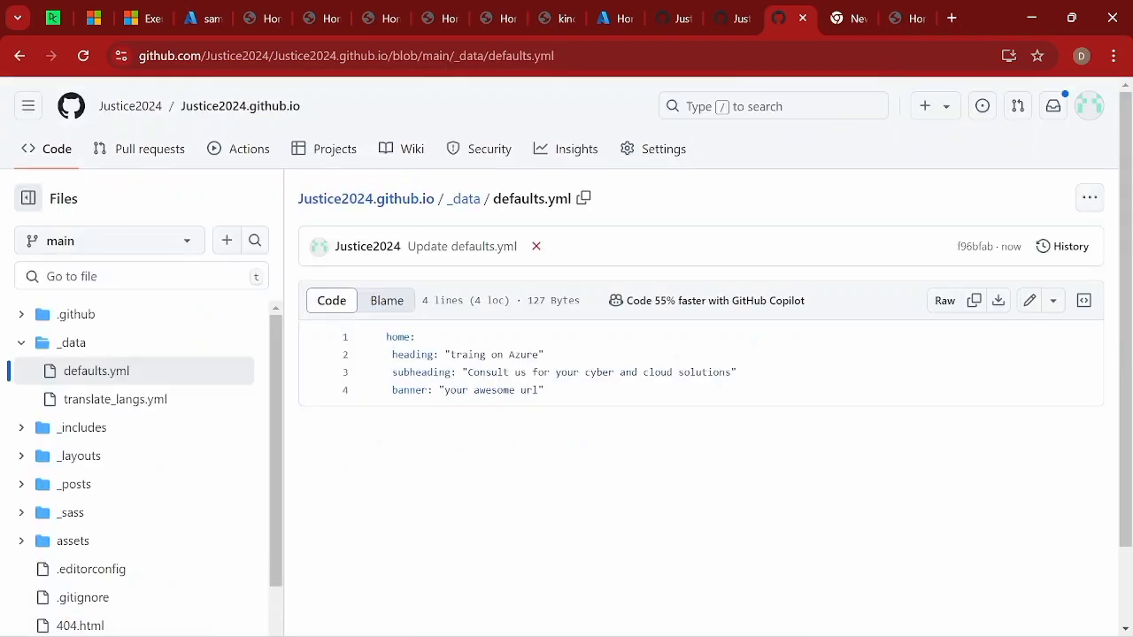
pyautogui.click(1031, 300)
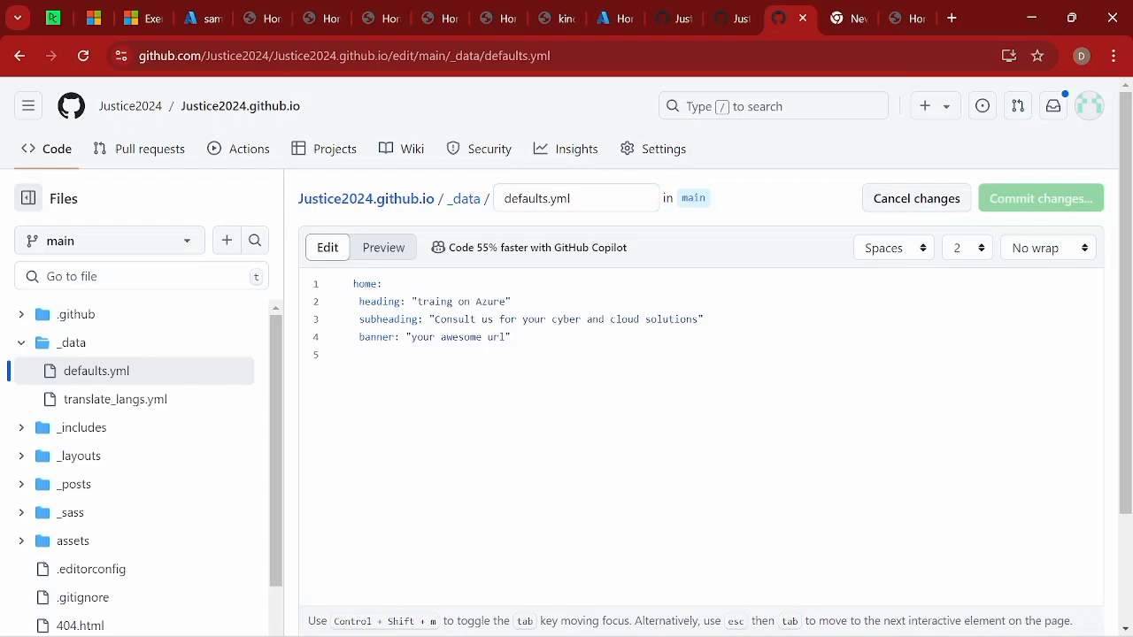
pyautogui.write('ni')
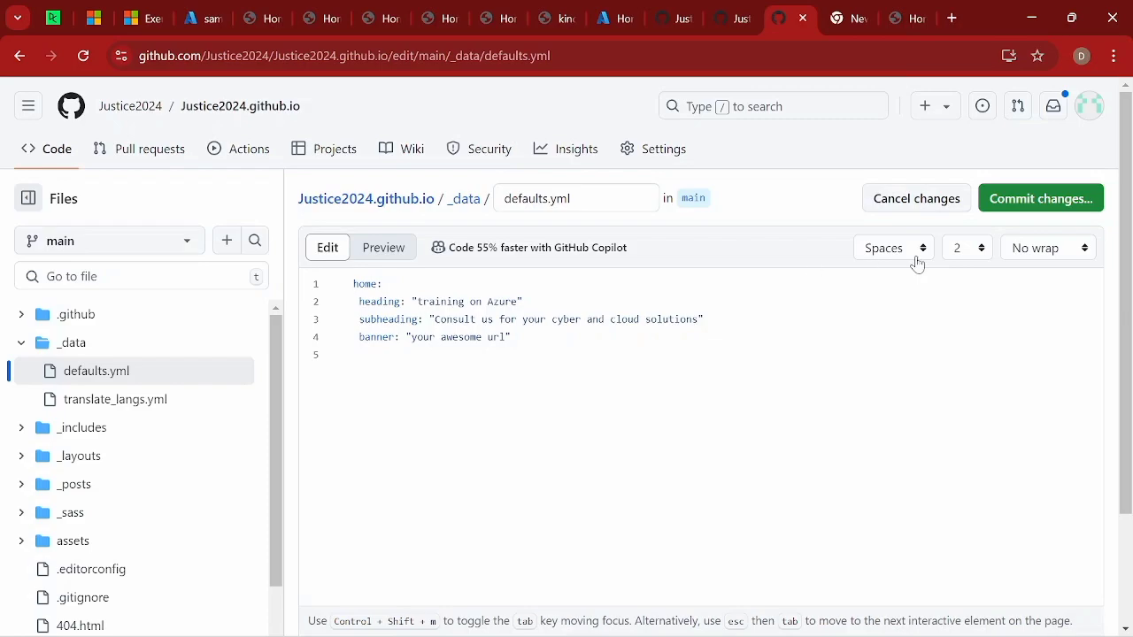
pyautogui.click(1037, 202)
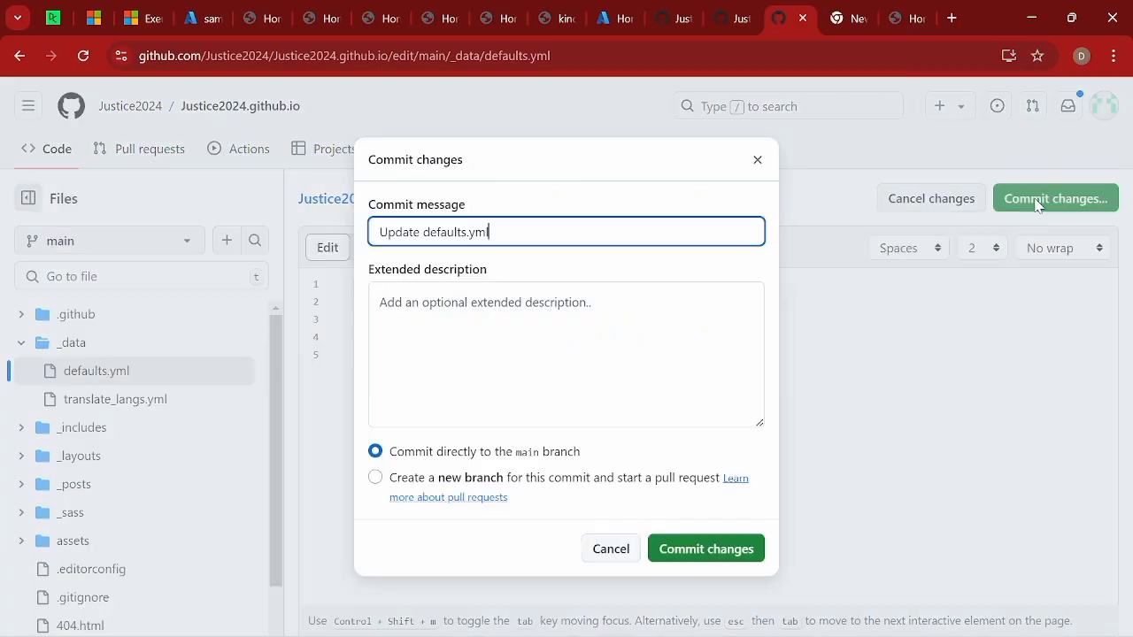
pyautogui.click(713, 543)
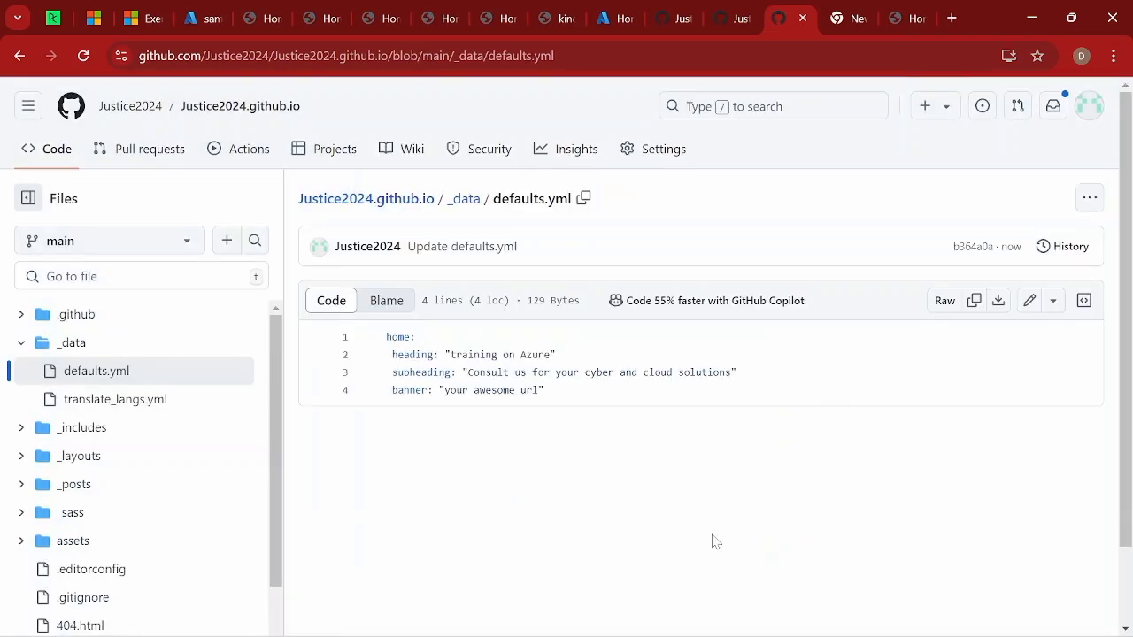
# Open the deployed site from the sample-web-app resource in the Azure portal and keep reloading it until the heading shows "training on Azure".
pyautogui.click(203, 20)
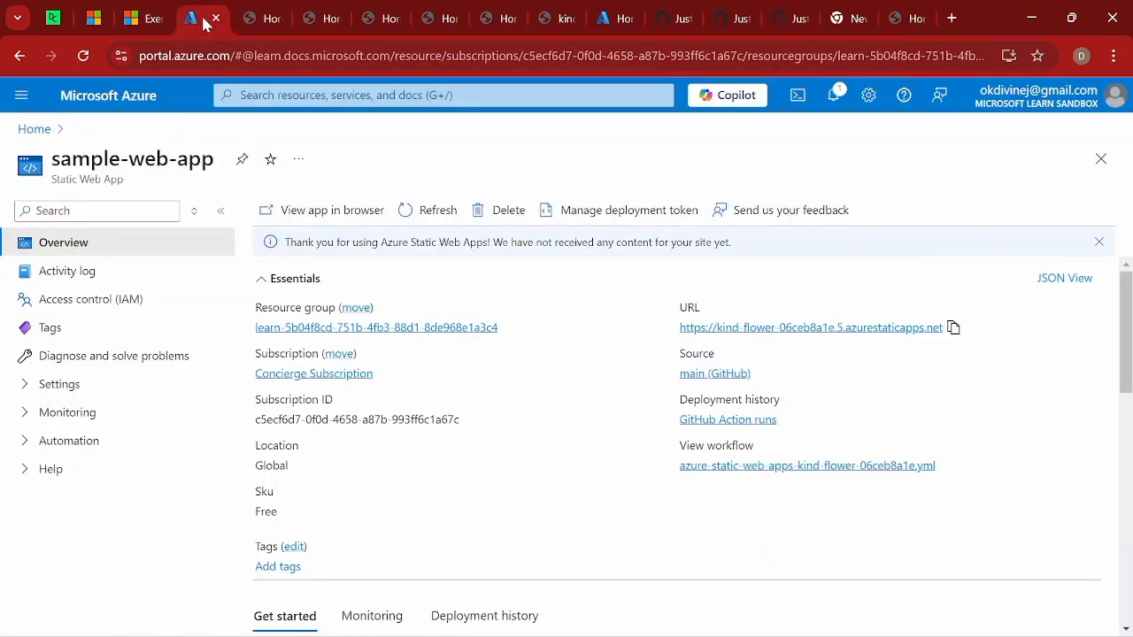
pyautogui.click(800, 328)
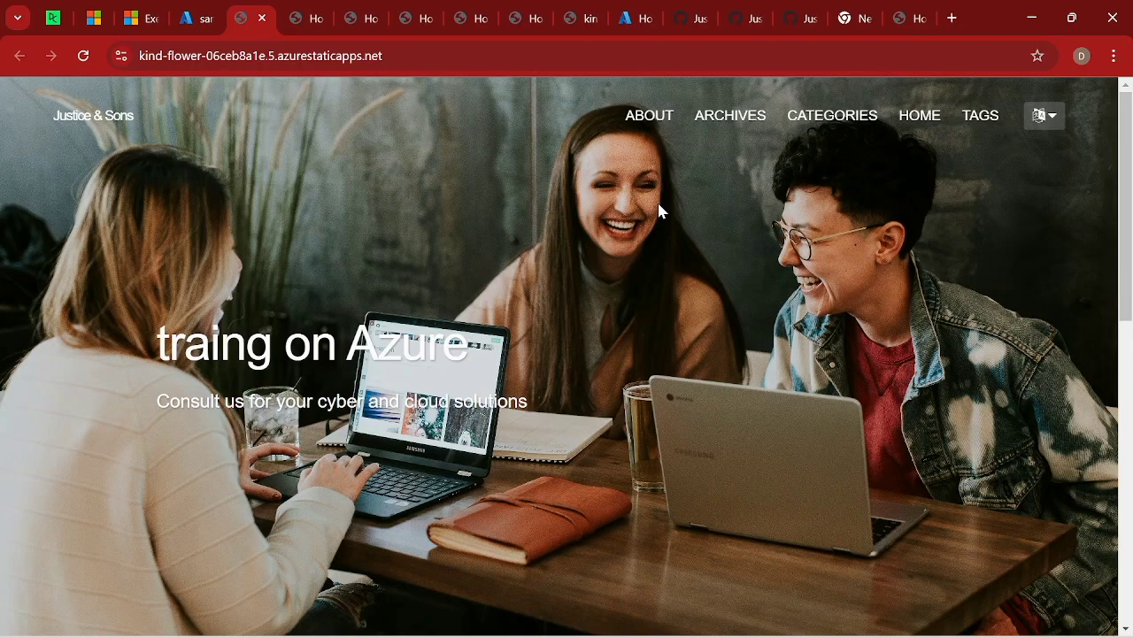
pyautogui.rightClick(544, 218)
pyautogui.click(598, 279)
pyautogui.rightClick(396, 221)
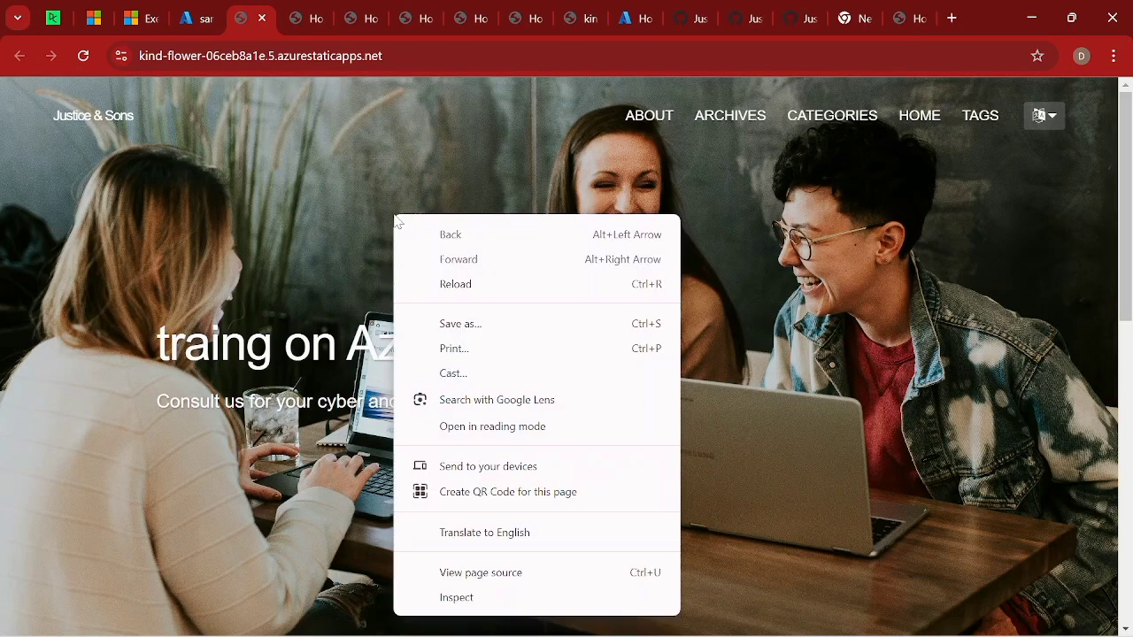
pyautogui.click(447, 286)
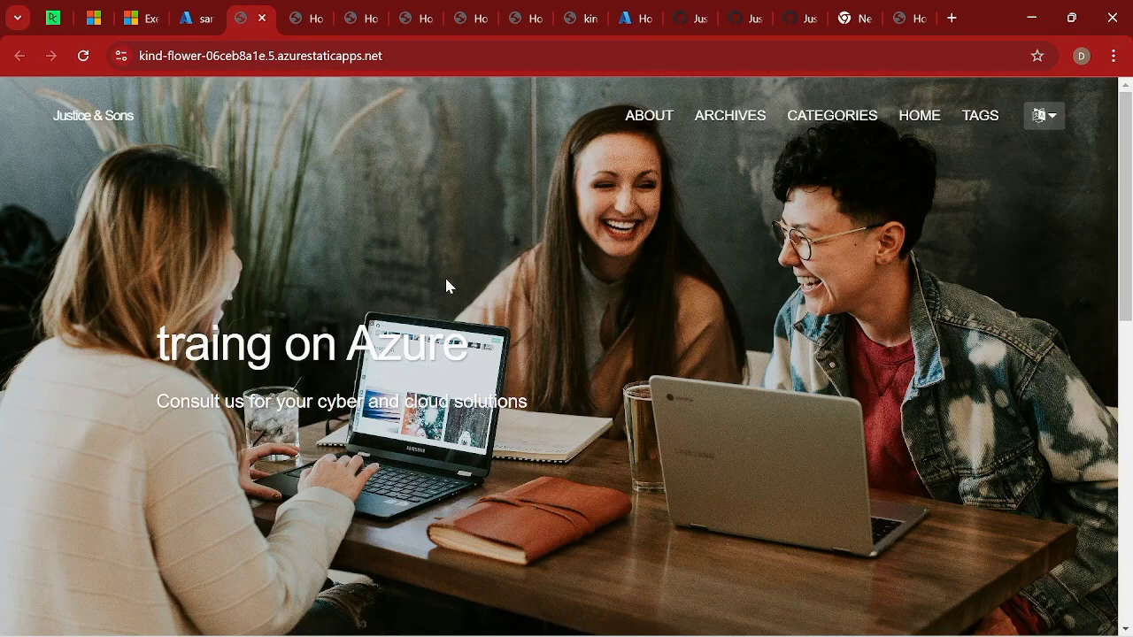
pyautogui.rightClick(447, 286)
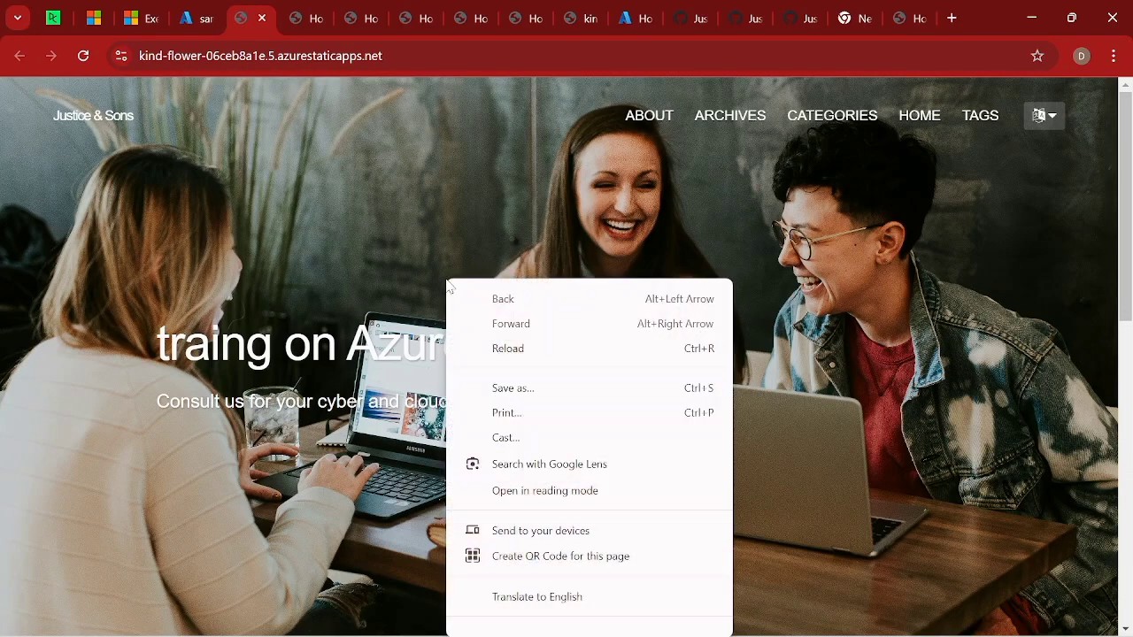
pyautogui.click(500, 348)
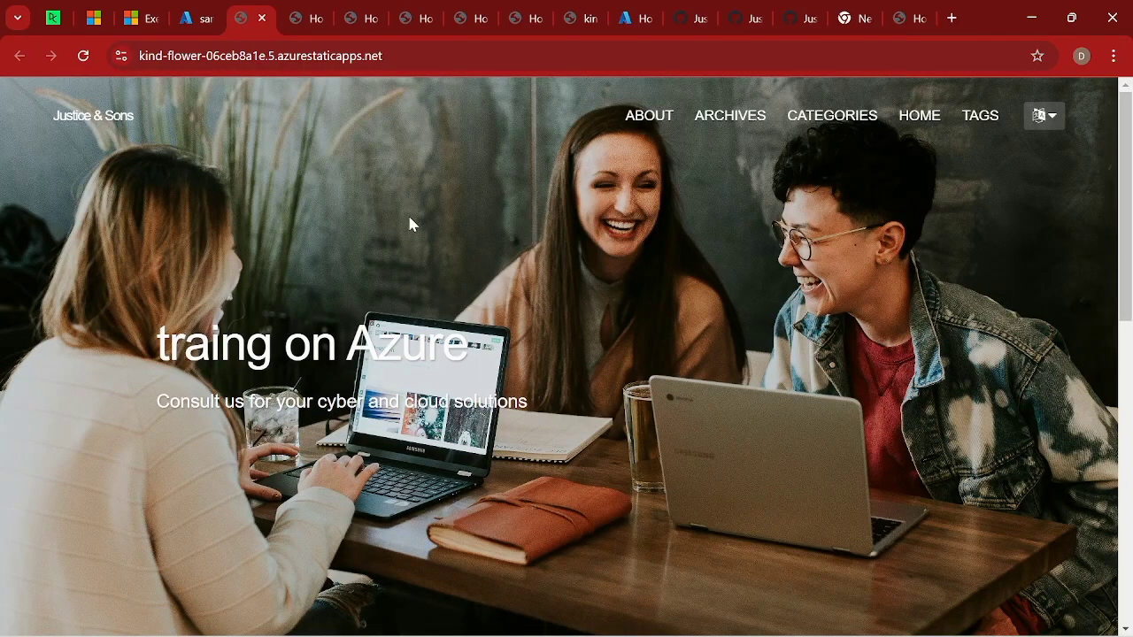
pyautogui.rightClick(409, 225)
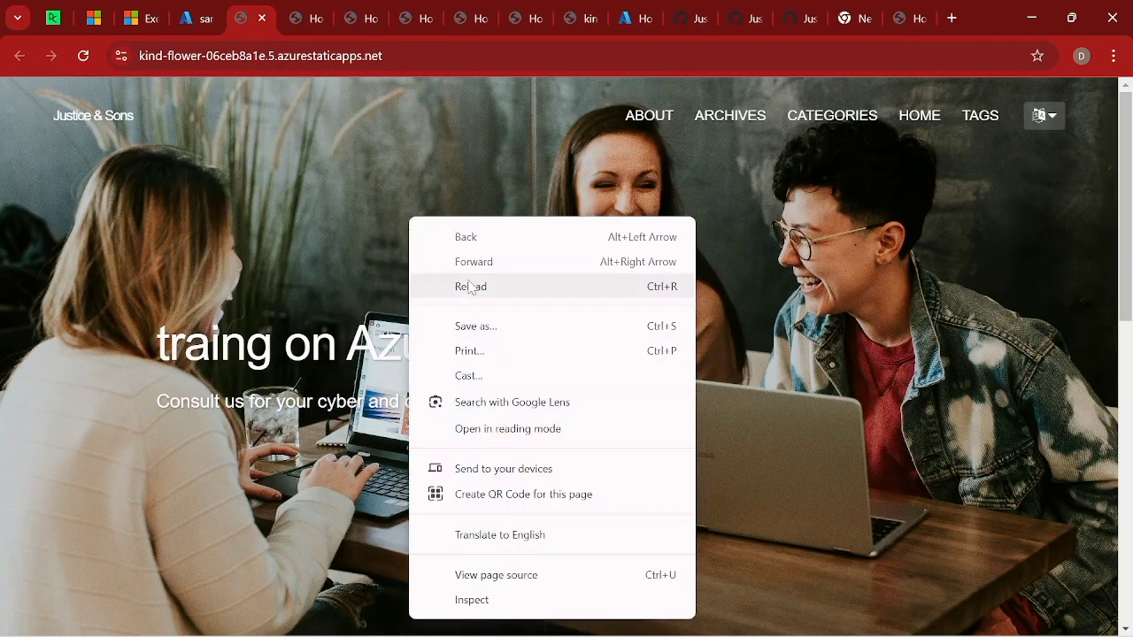
pyautogui.click(470, 288)
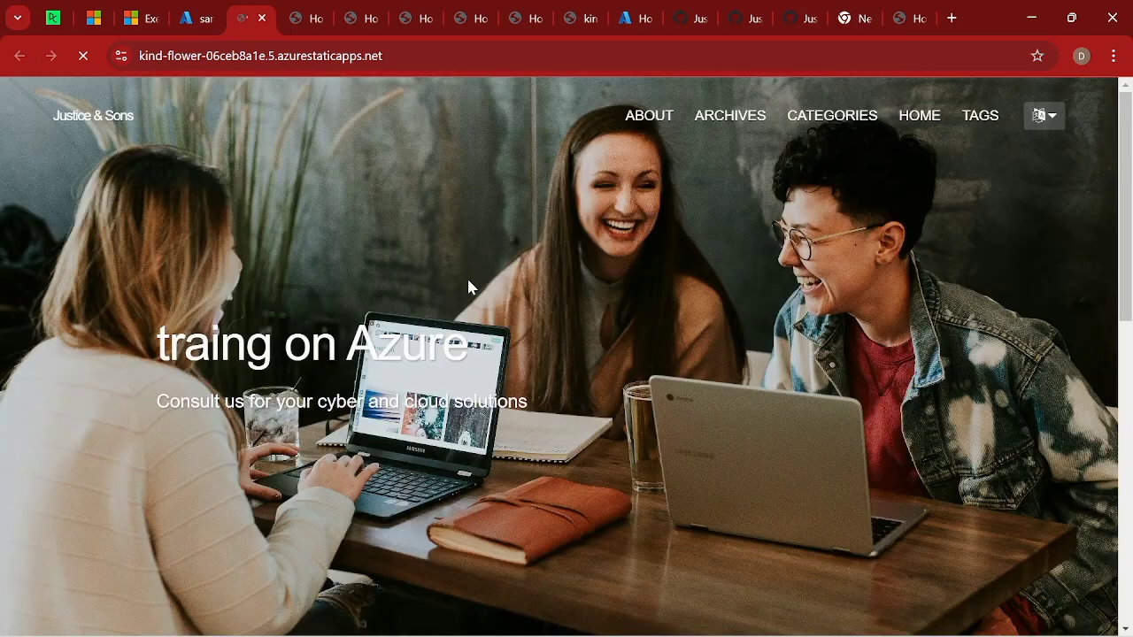
pyautogui.rightClick(469, 287)
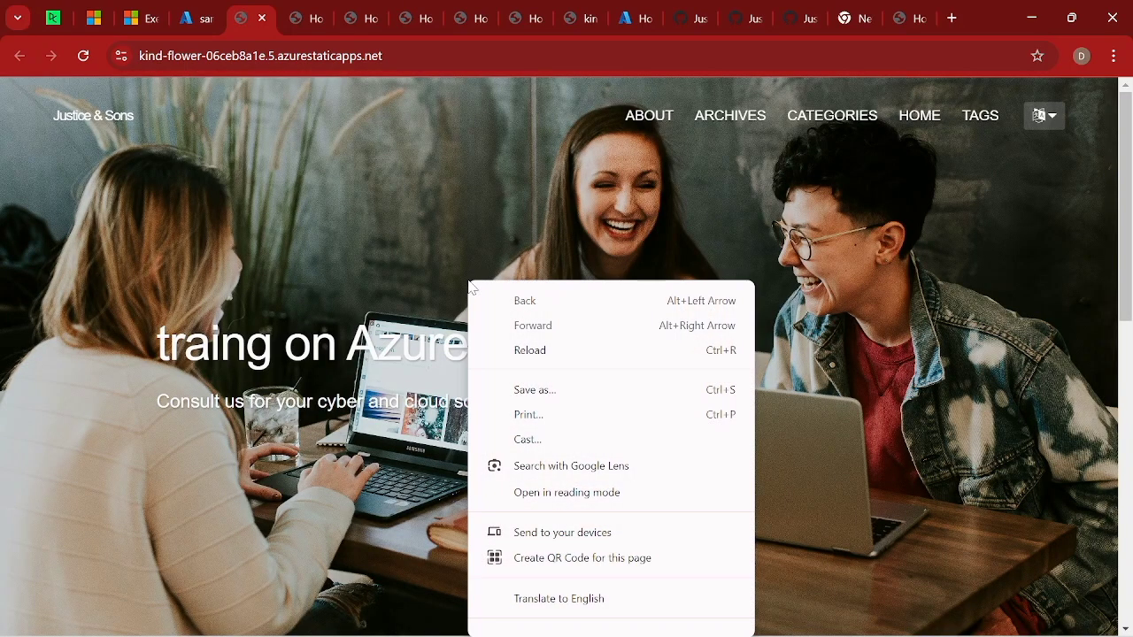
pyautogui.click(527, 351)
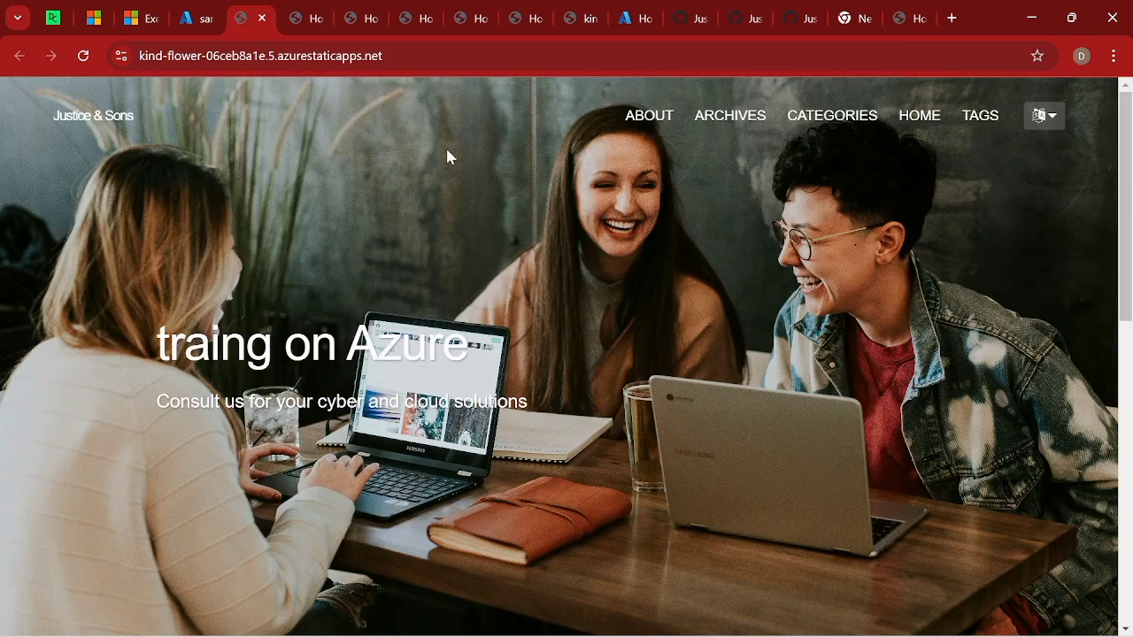
pyautogui.rightClick(448, 150)
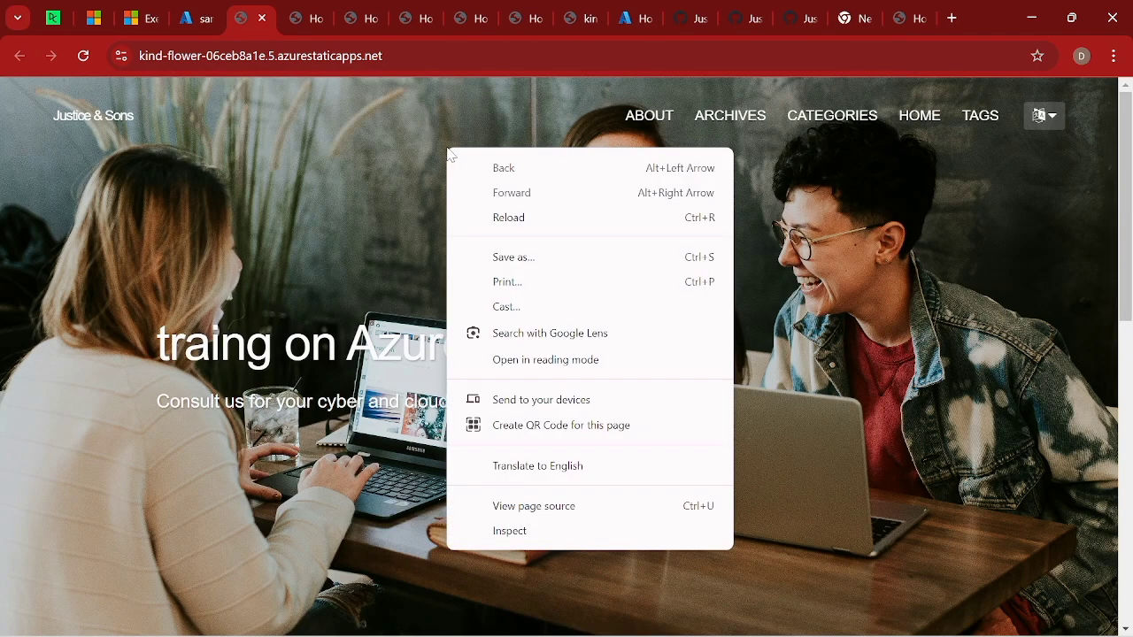
pyautogui.click(508, 218)
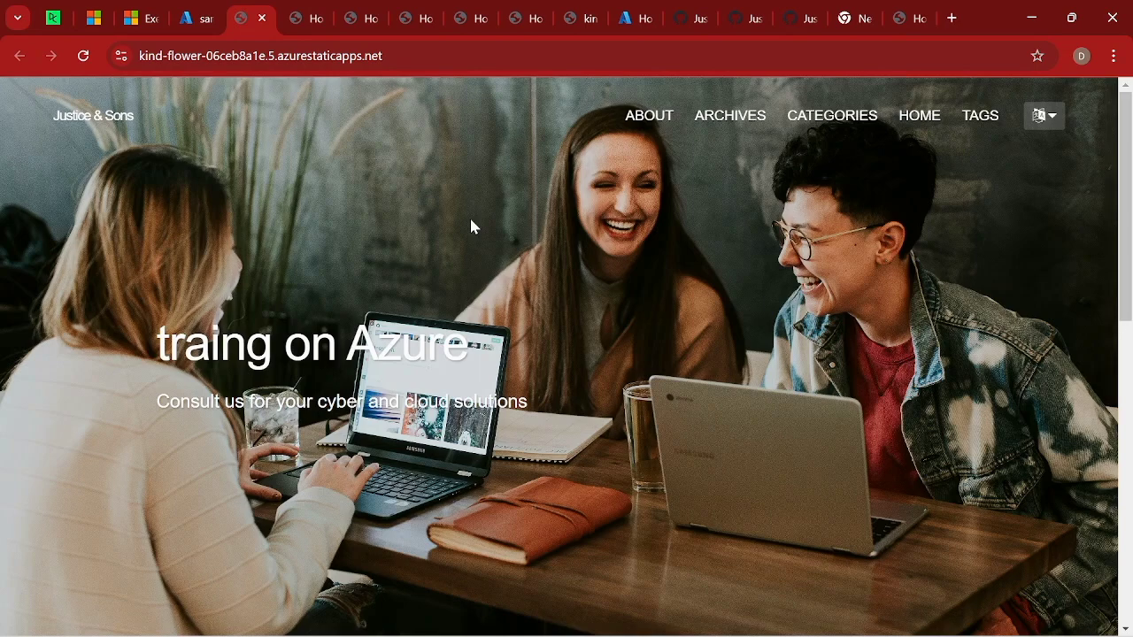
pyautogui.rightClick(471, 225)
pyautogui.click(532, 292)
pyautogui.rightClick(531, 298)
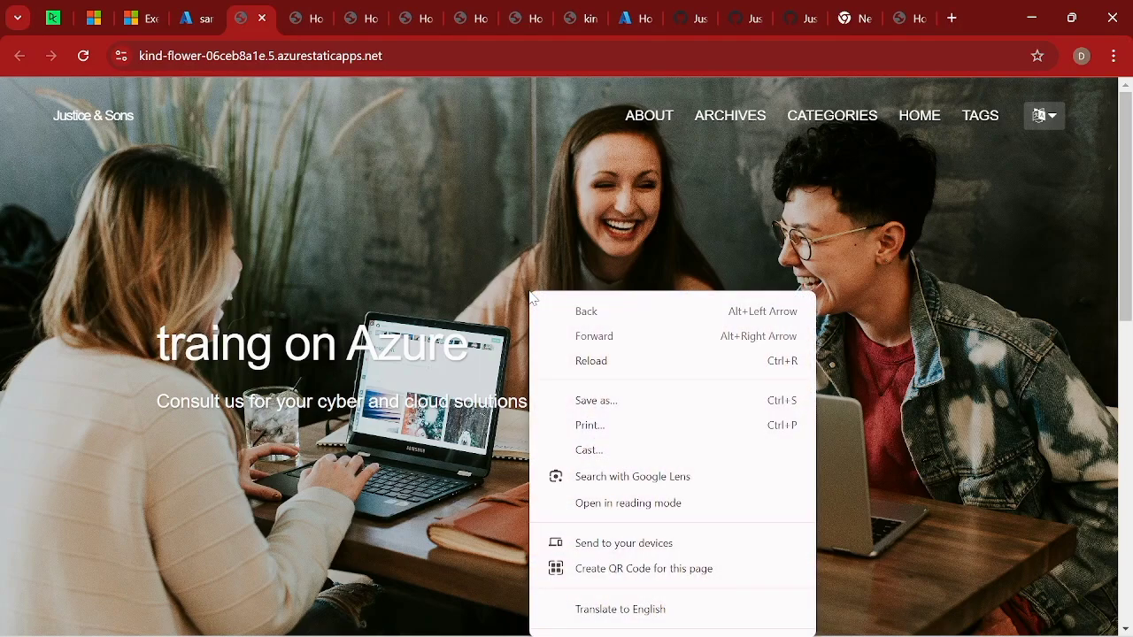
pyautogui.click(588, 358)
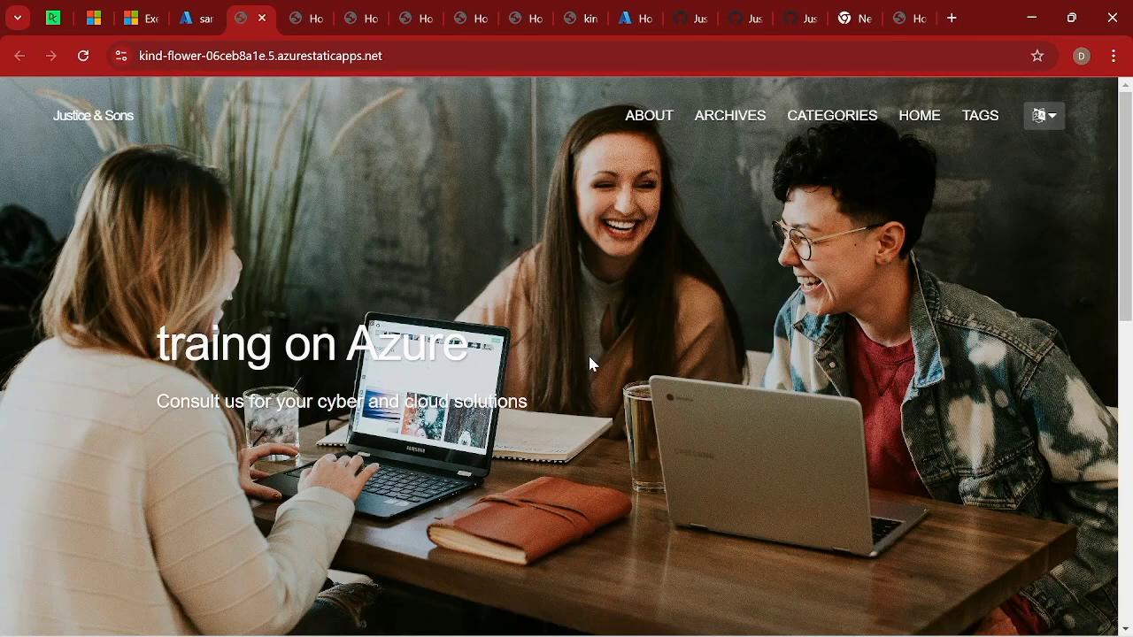
pyautogui.rightClick(470, 227)
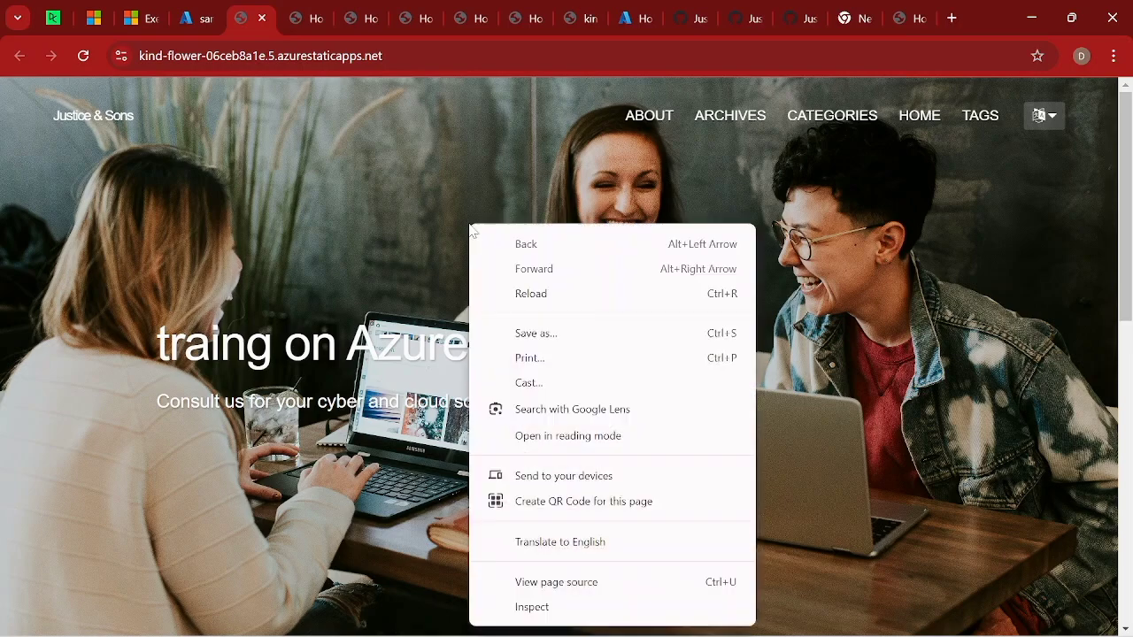
pyautogui.click(536, 292)
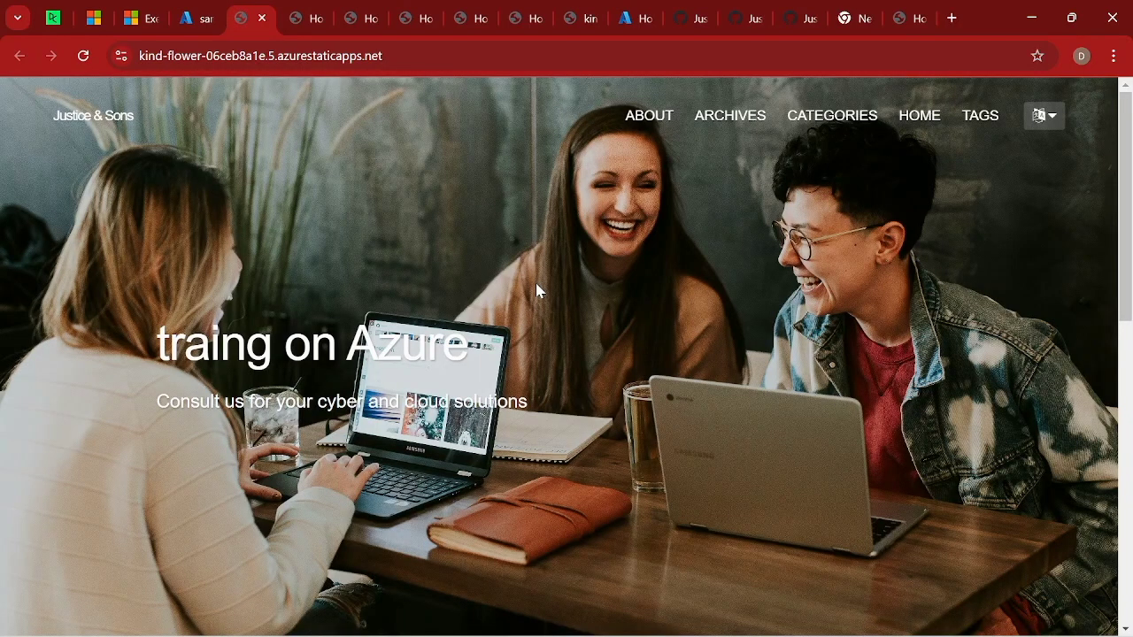
pyautogui.rightClick(454, 186)
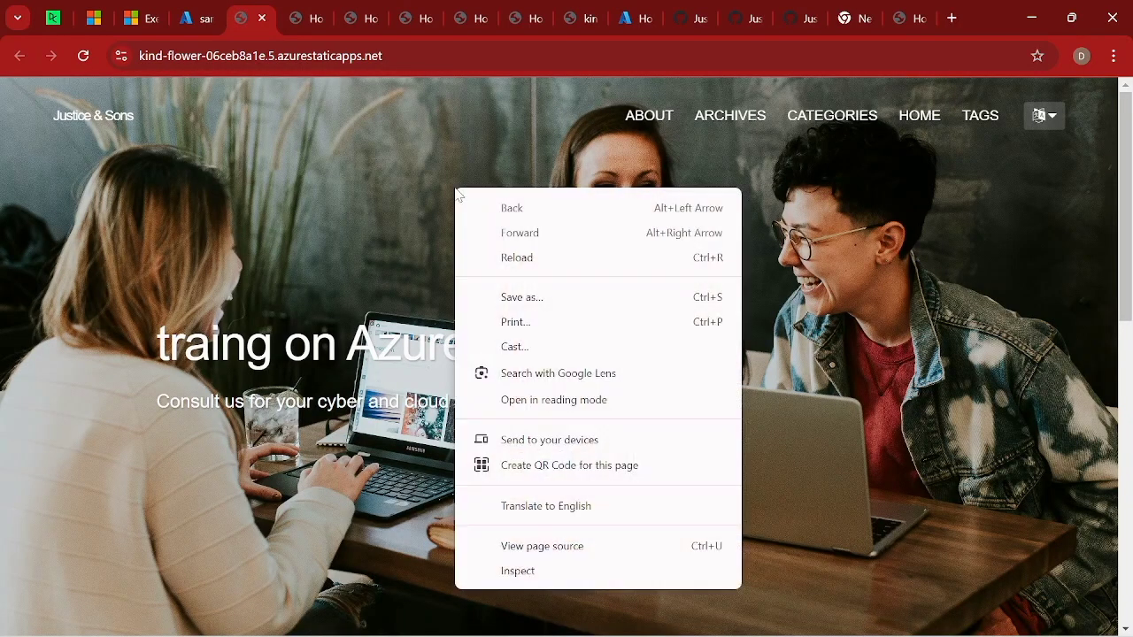
pyautogui.click(524, 261)
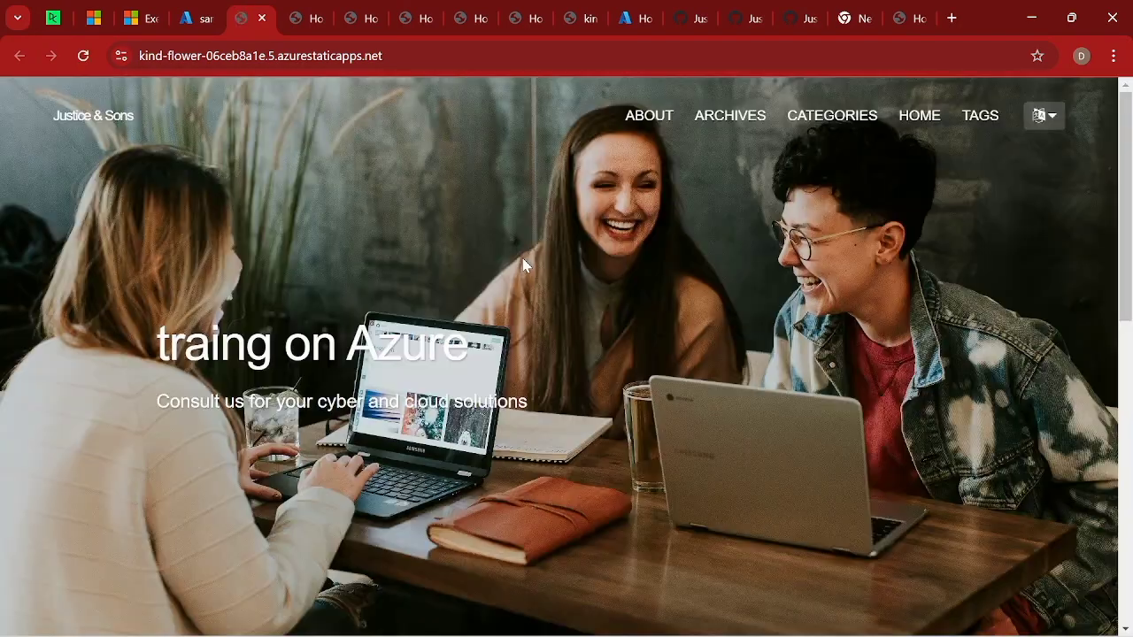
pyautogui.rightClick(421, 202)
pyautogui.click(479, 270)
pyautogui.rightClick(414, 240)
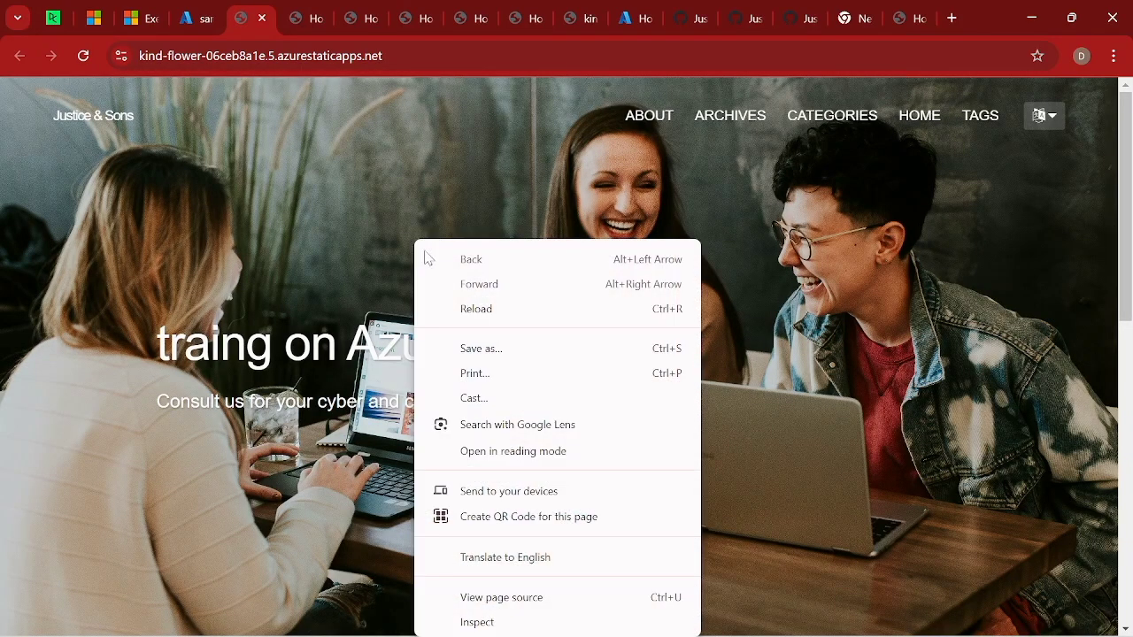
pyautogui.click(476, 309)
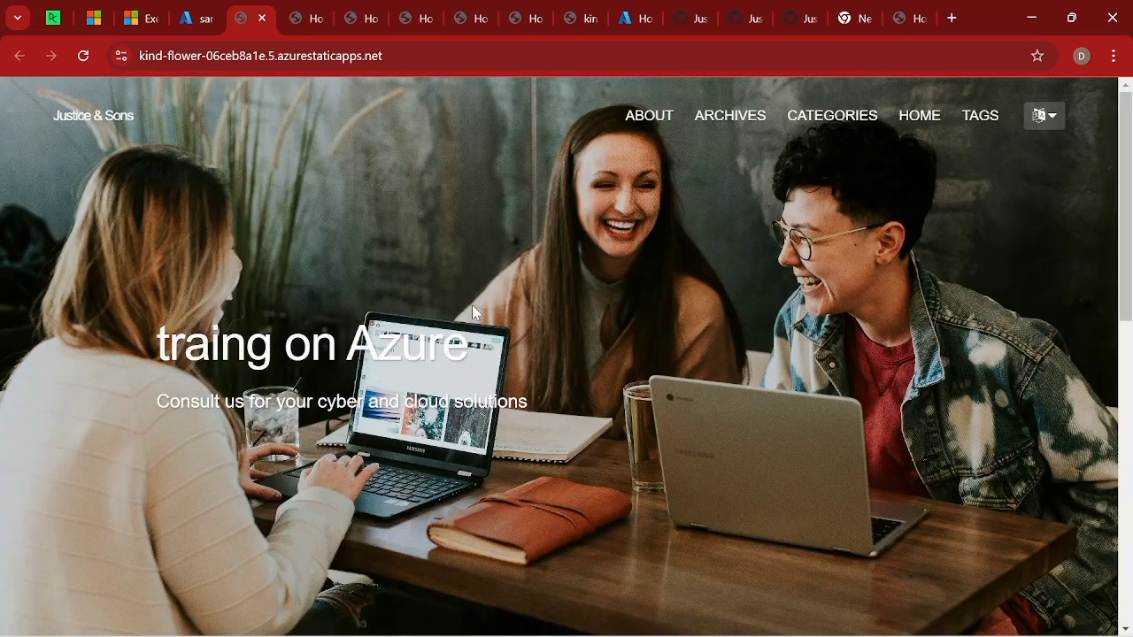
pyautogui.rightClick(429, 221)
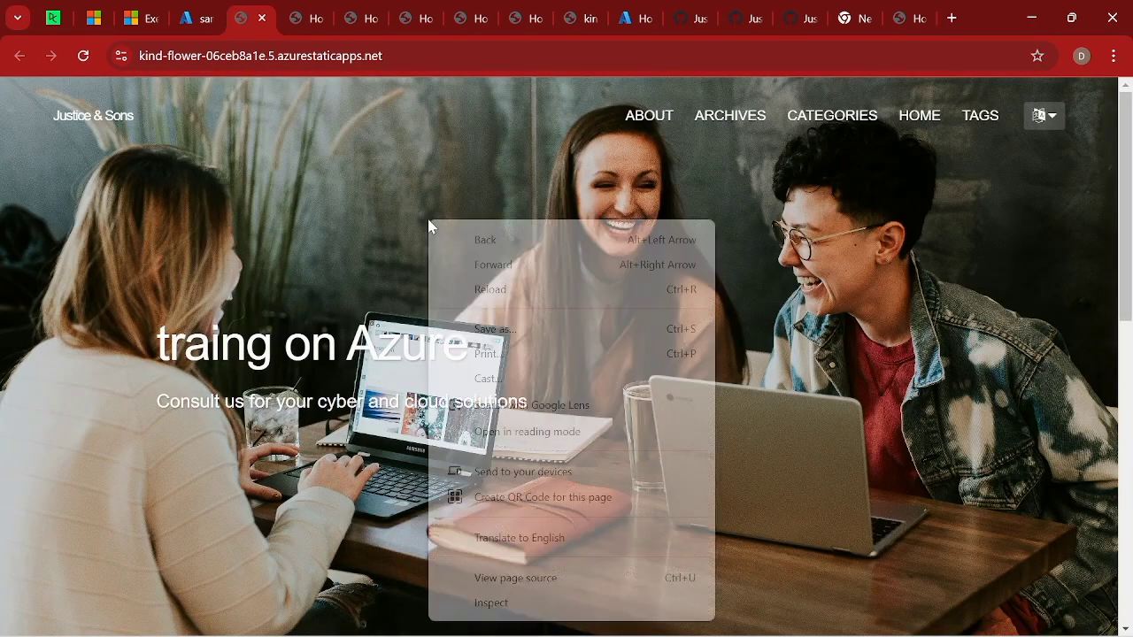
pyautogui.click(486, 293)
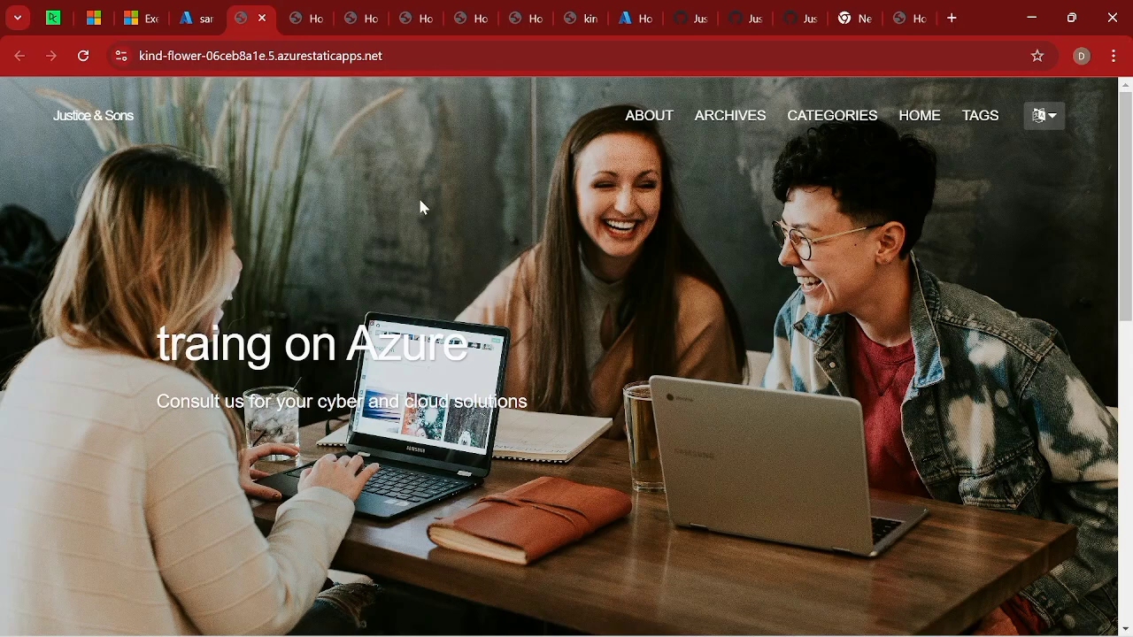
pyautogui.rightClick(420, 201)
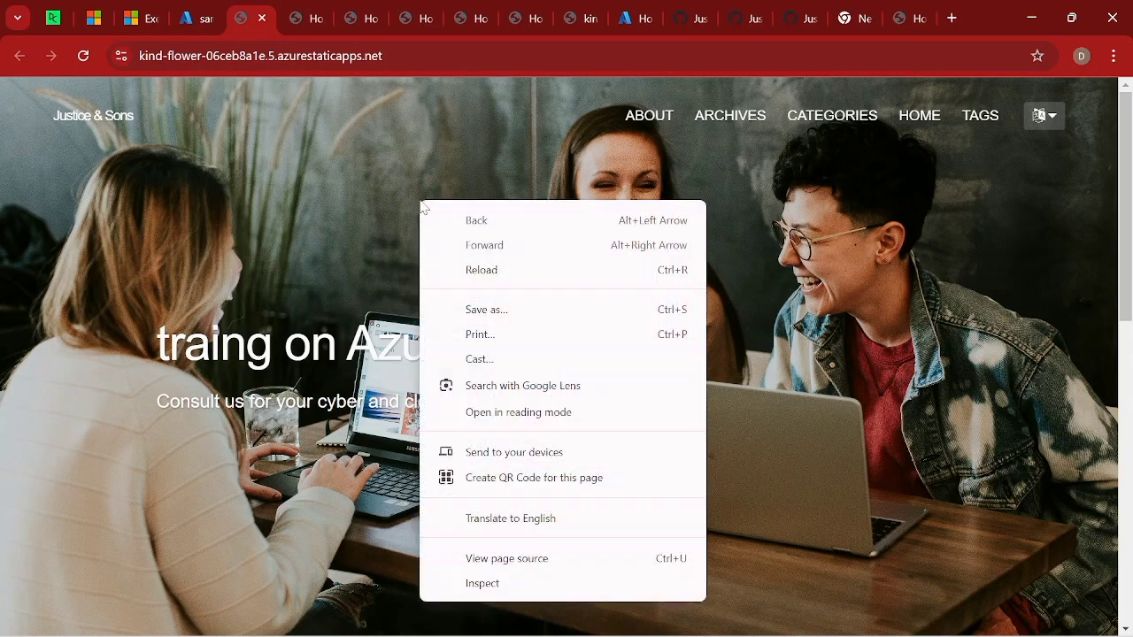
pyautogui.click(478, 271)
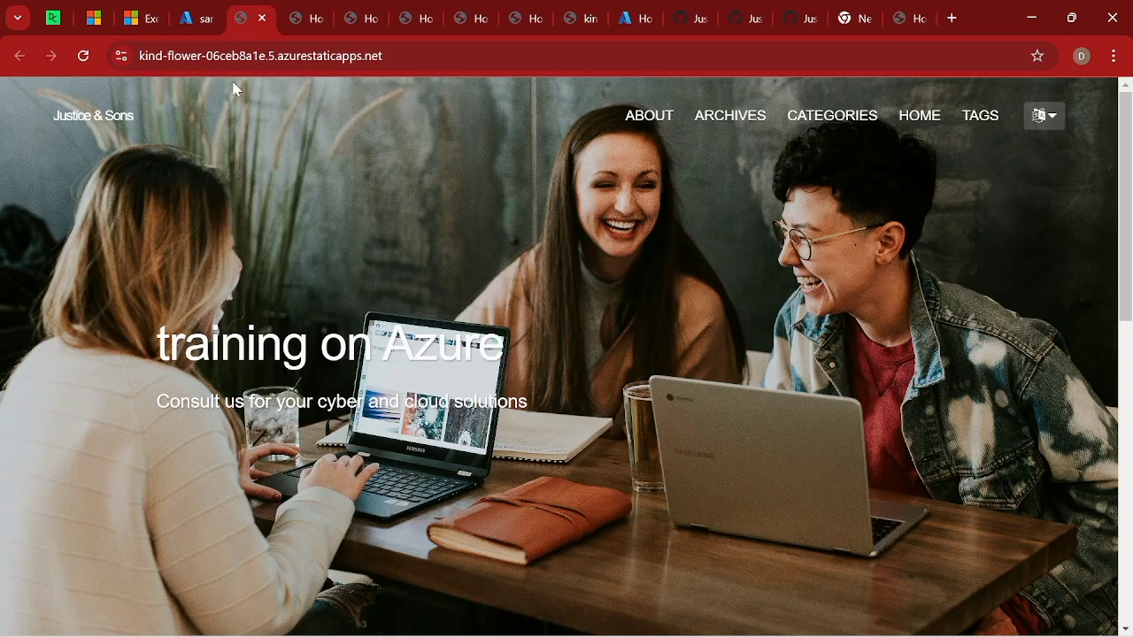
# Return to the sample-web-app resource overview in the Azure portal.
pyautogui.click(197, 19)
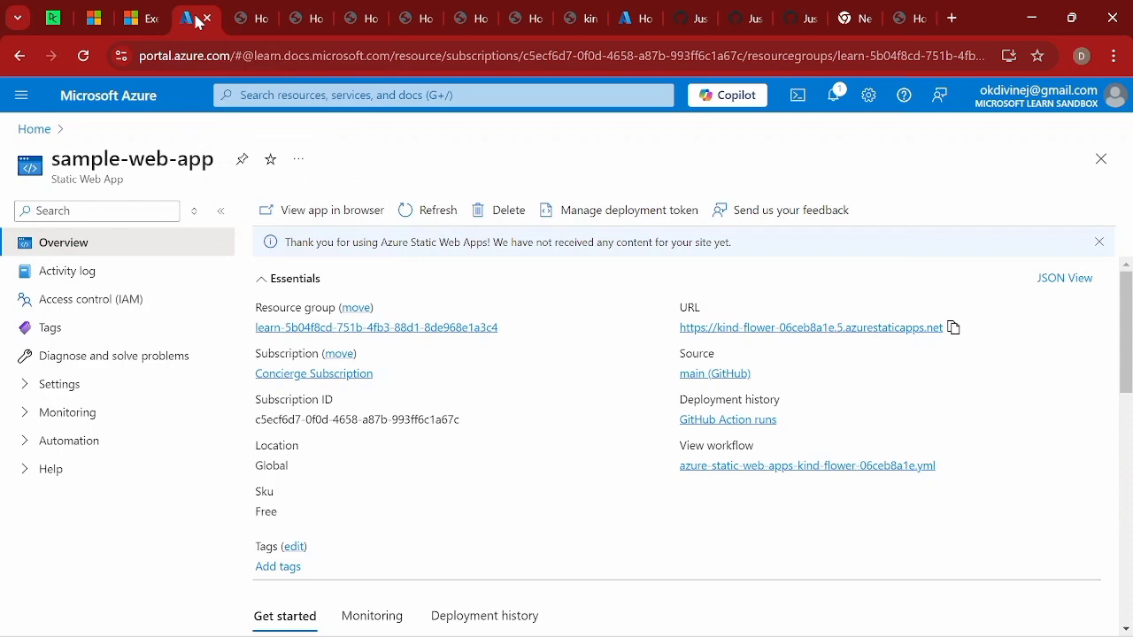